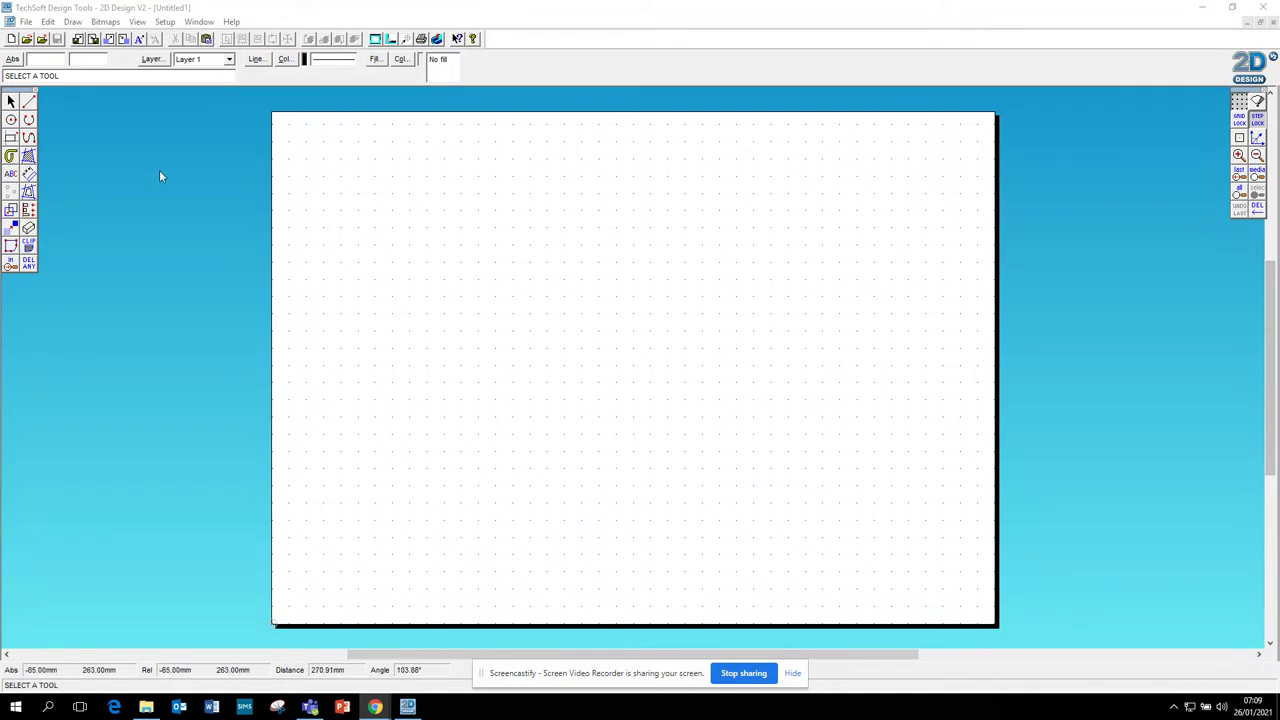
Draw three straight lines across the top of the sheet.
click(28, 103)
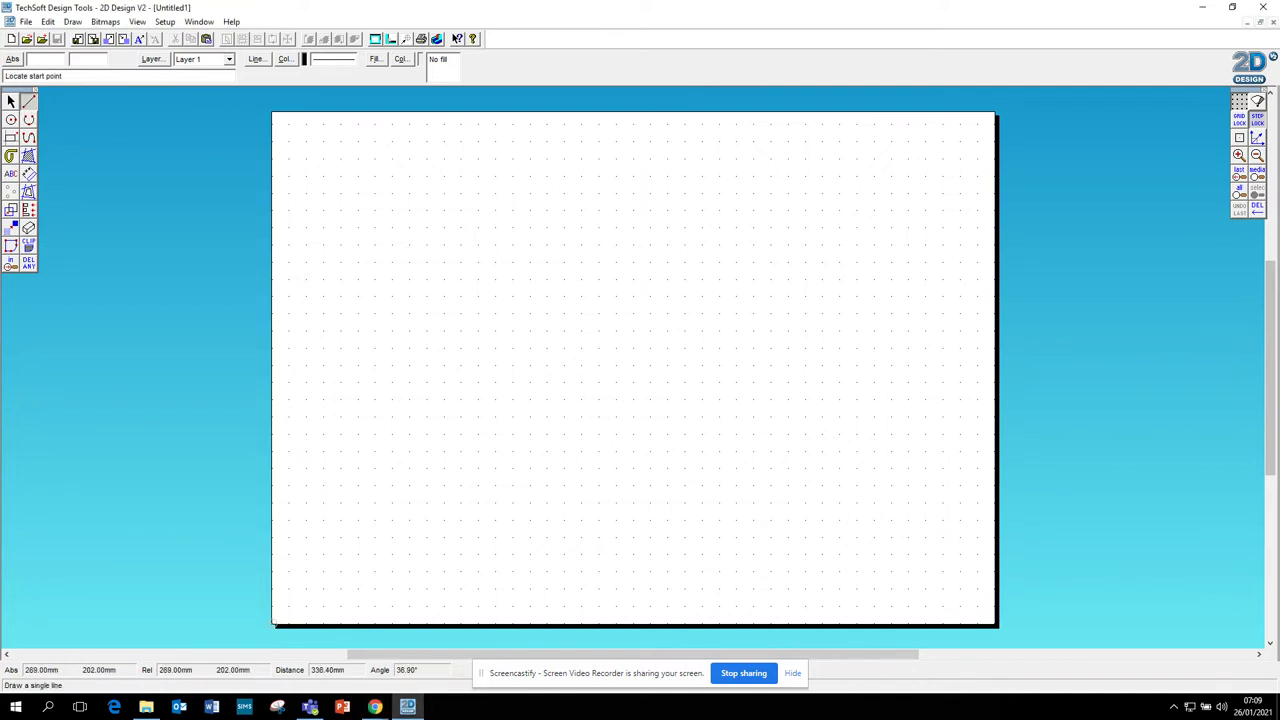
click(340, 134)
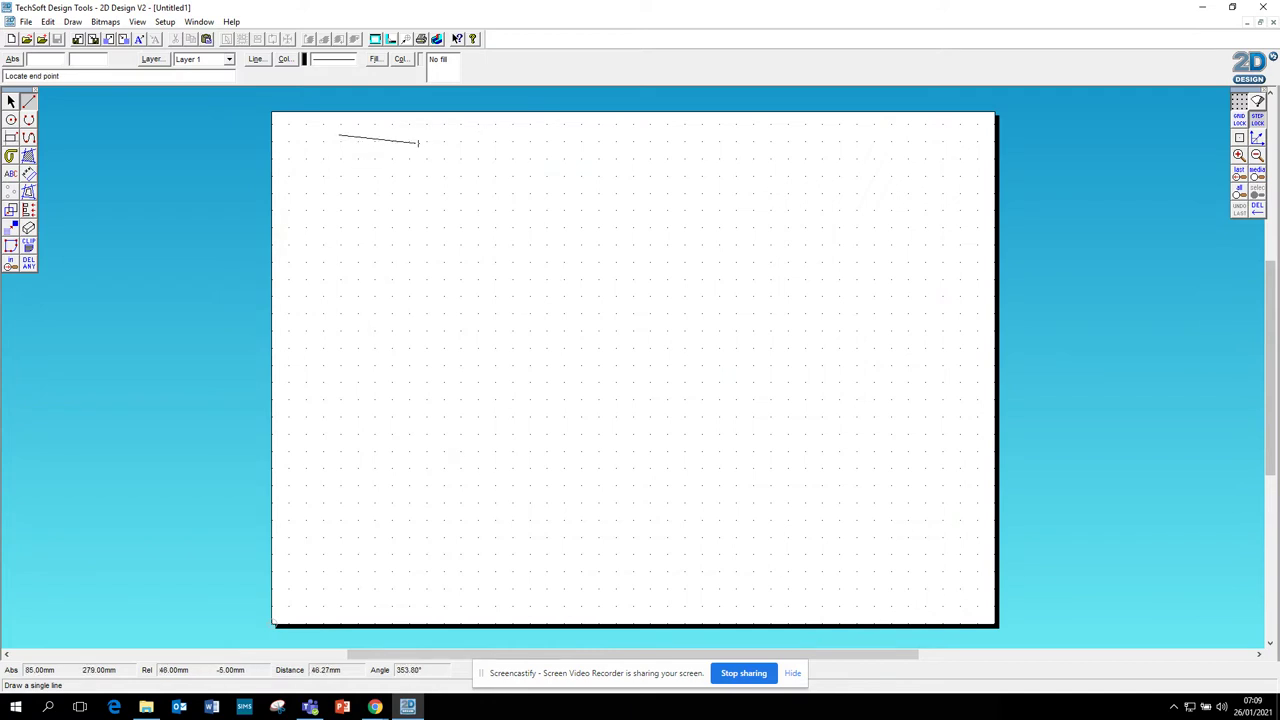
click(563, 181)
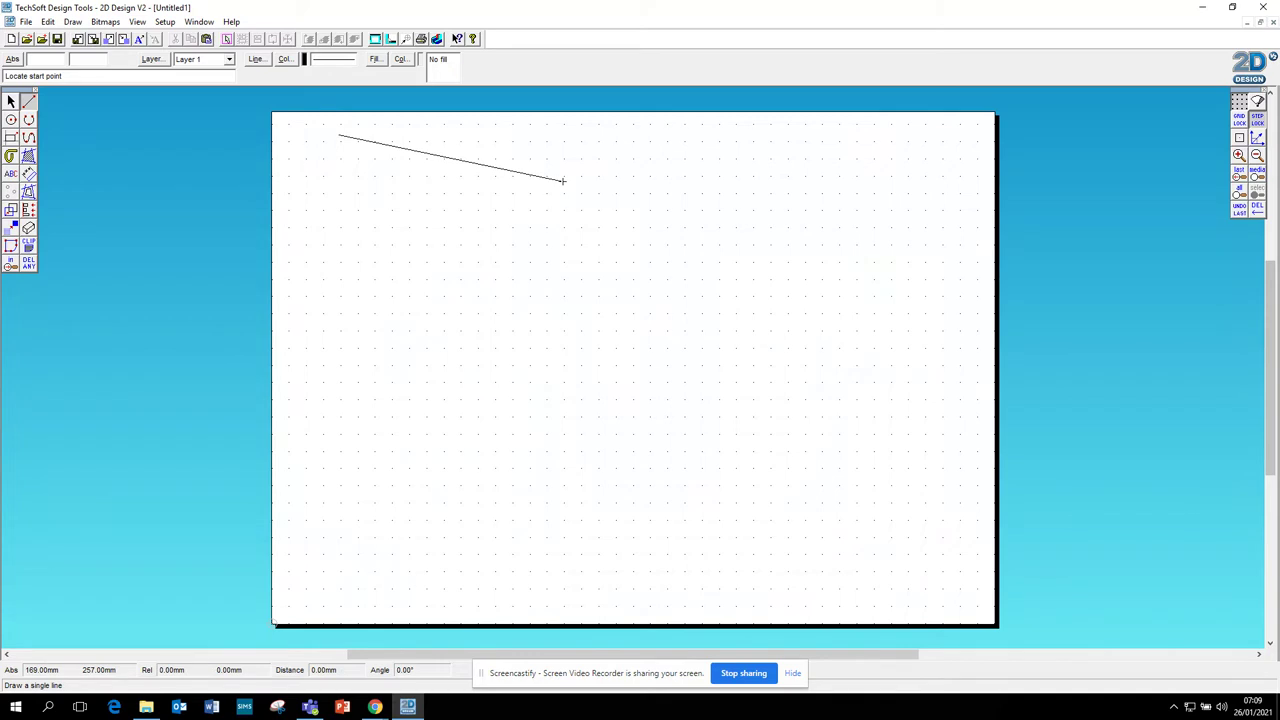
click(896, 155)
click(714, 150)
click(603, 148)
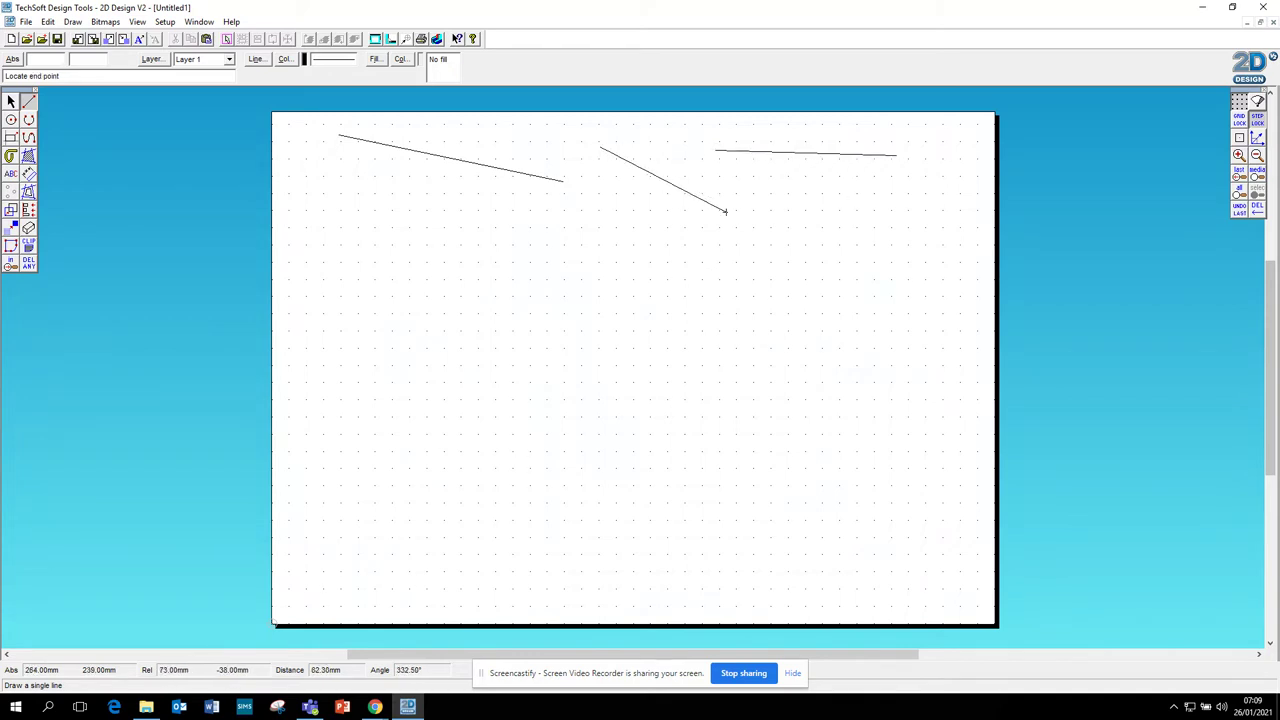
click(739, 217)
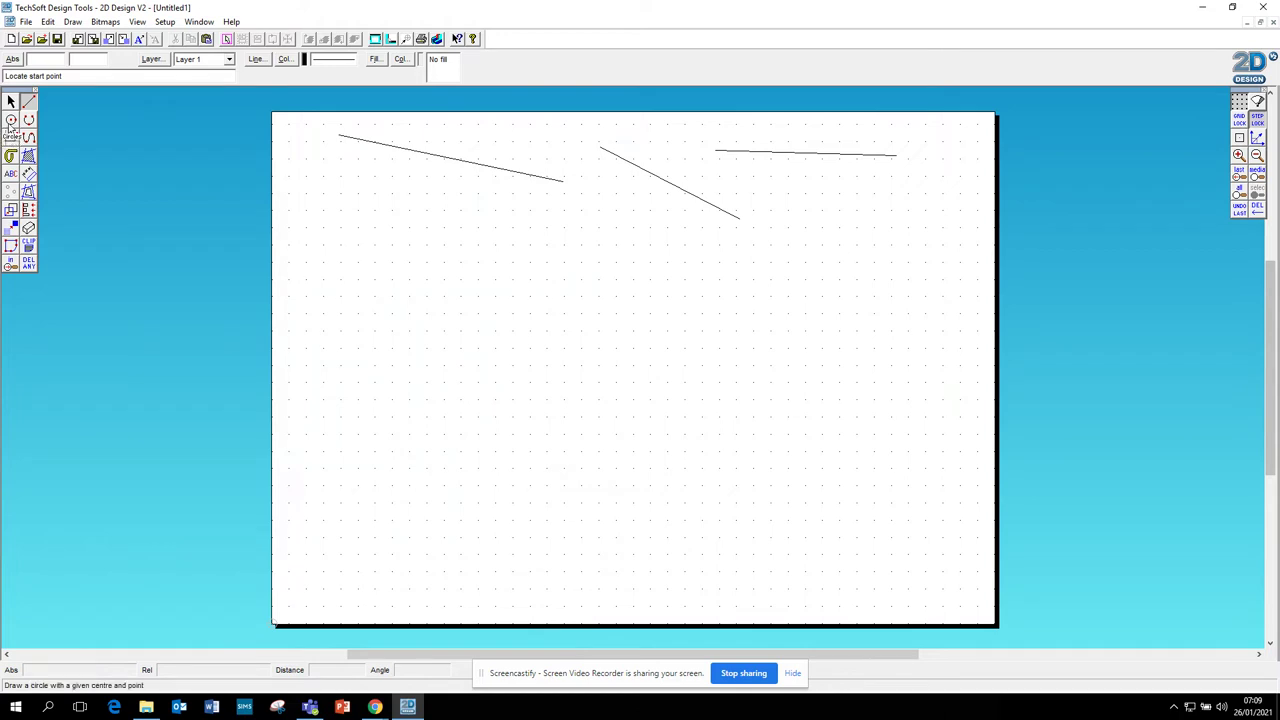
Draw two overlapping circles from centre points at the upper left.
click(11, 119)
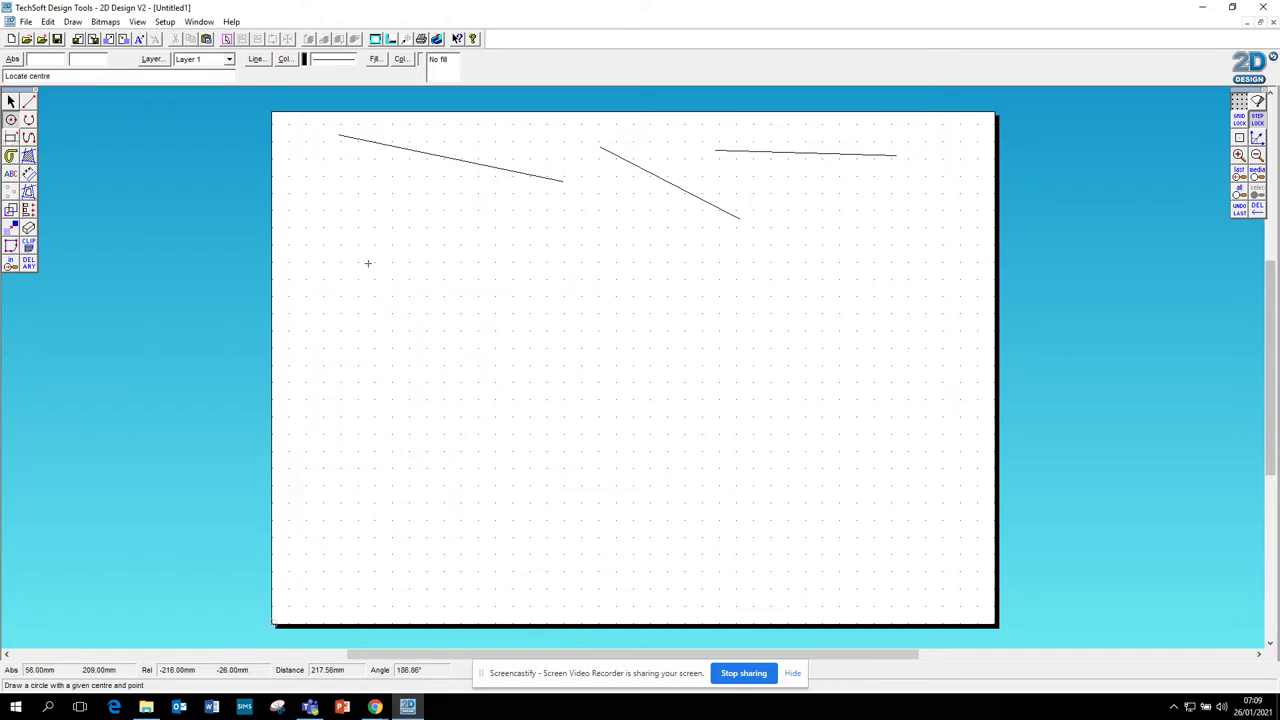
click(494, 286)
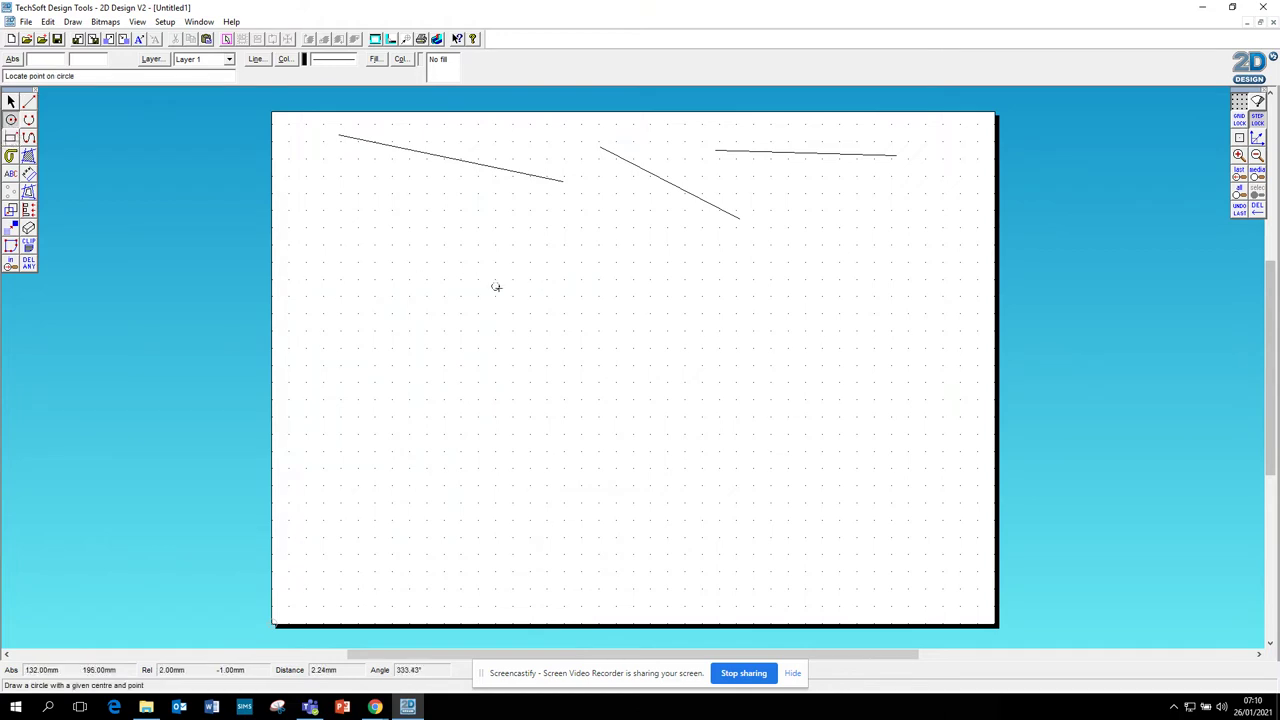
click(547, 333)
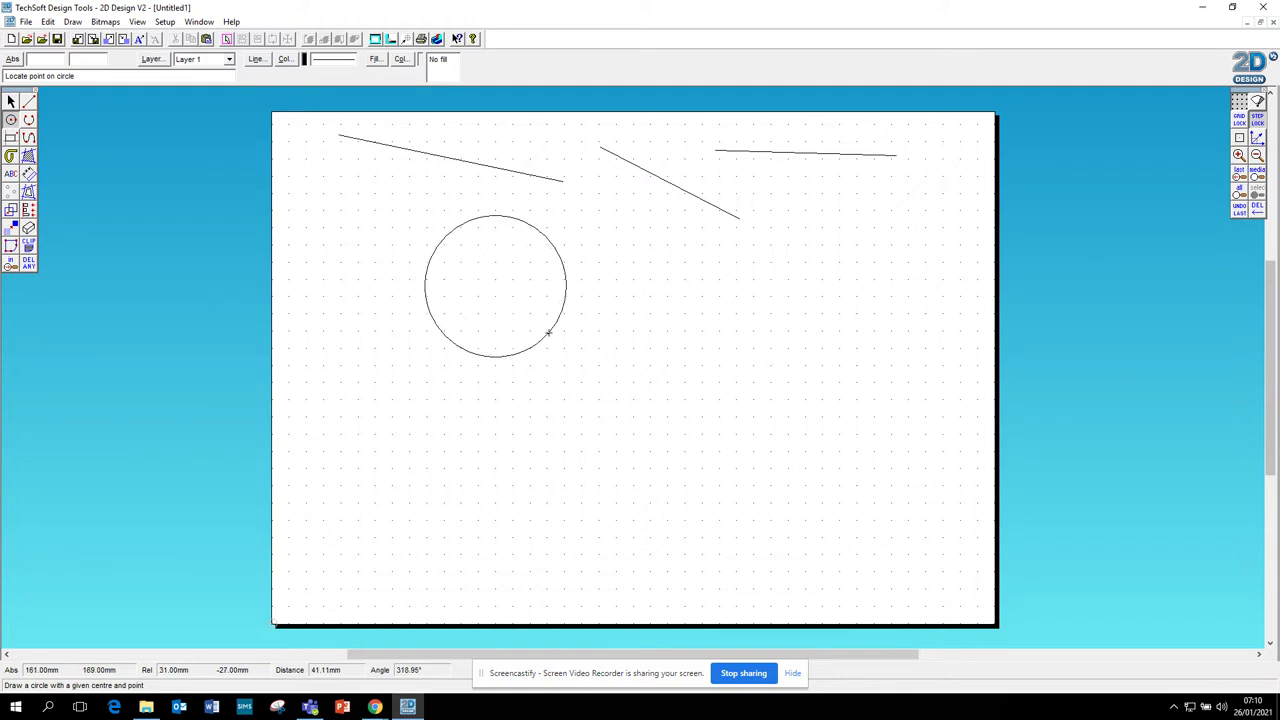
click(379, 285)
click(464, 320)
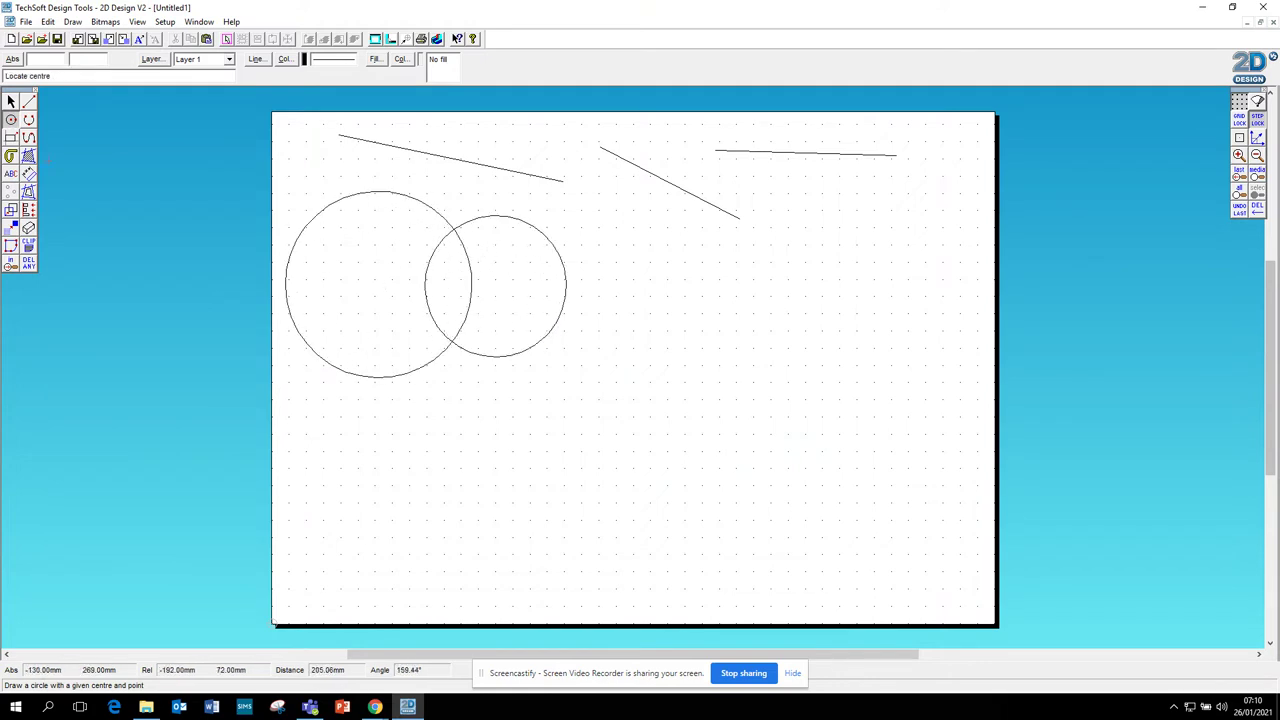
Draw two overlapping rectangles to the right of the circles.
click(10, 138)
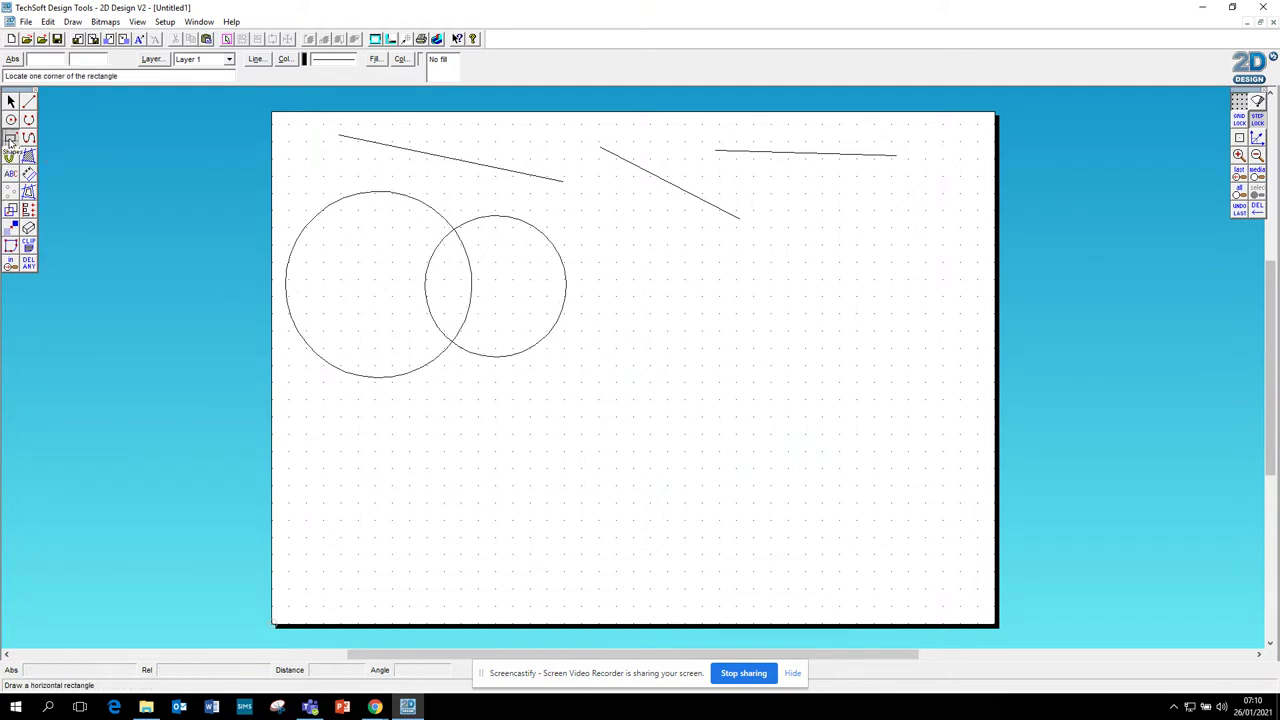
click(645, 241)
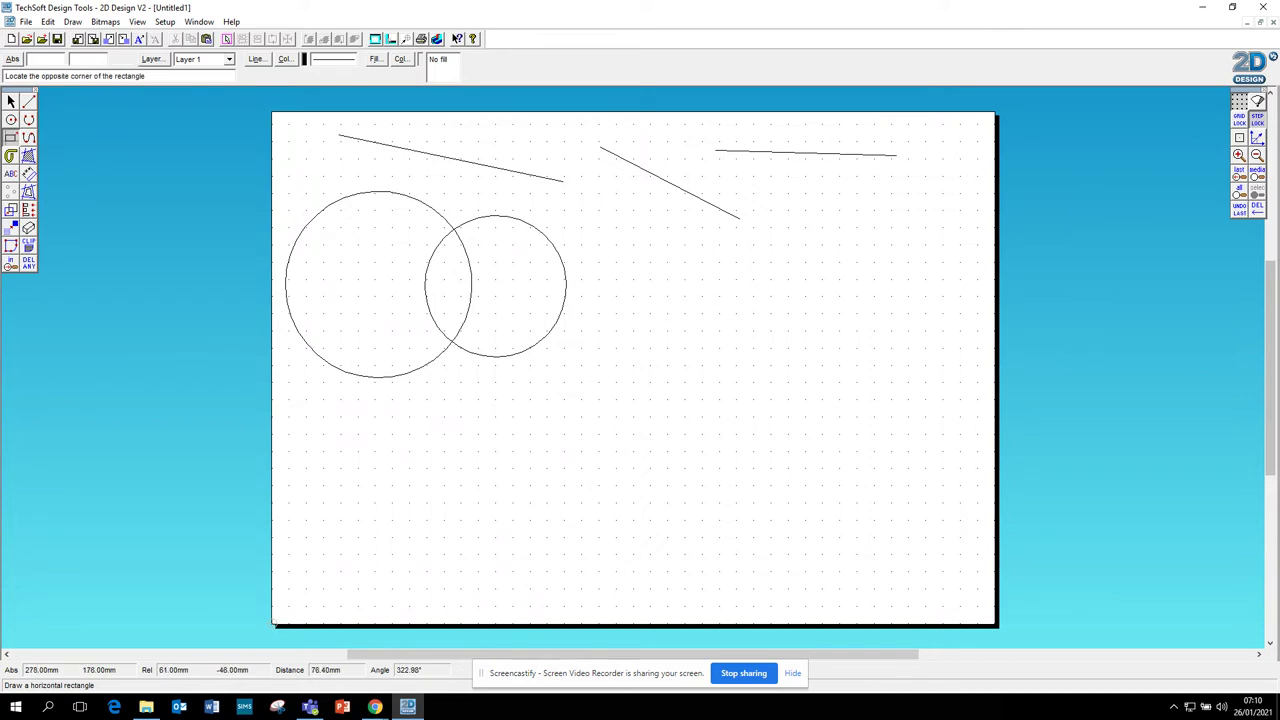
click(845, 349)
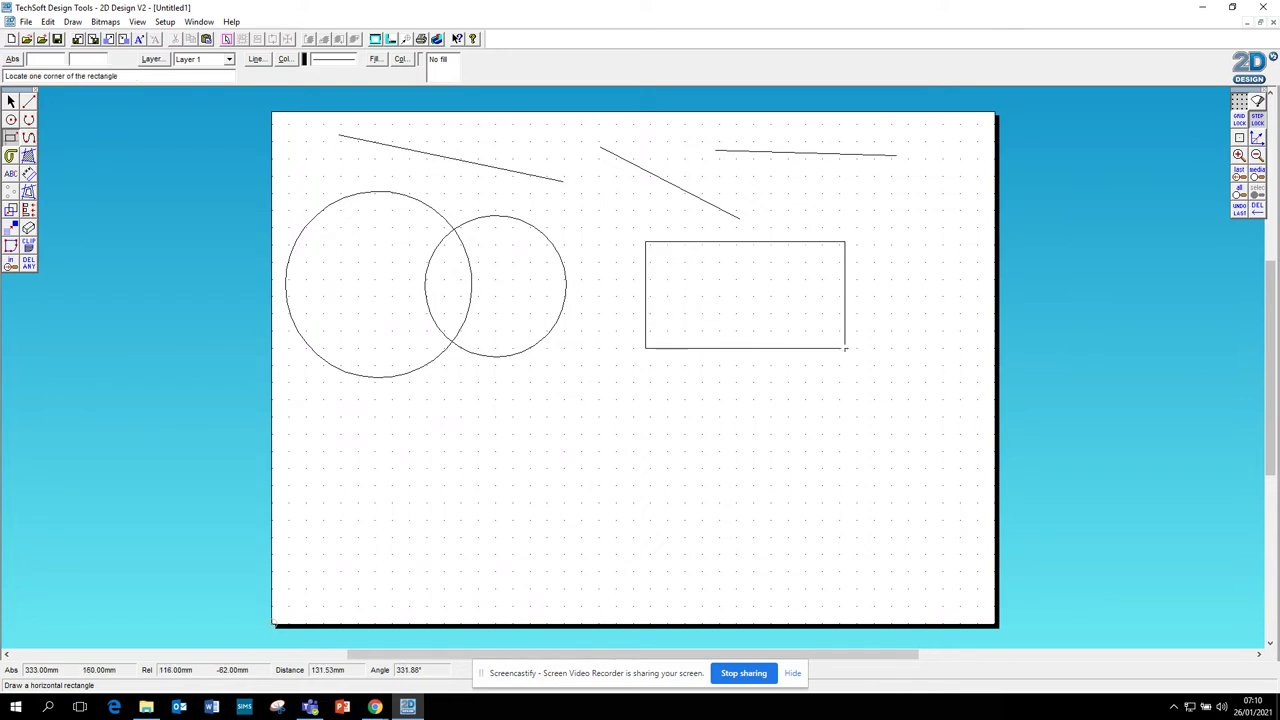
click(781, 353)
click(652, 225)
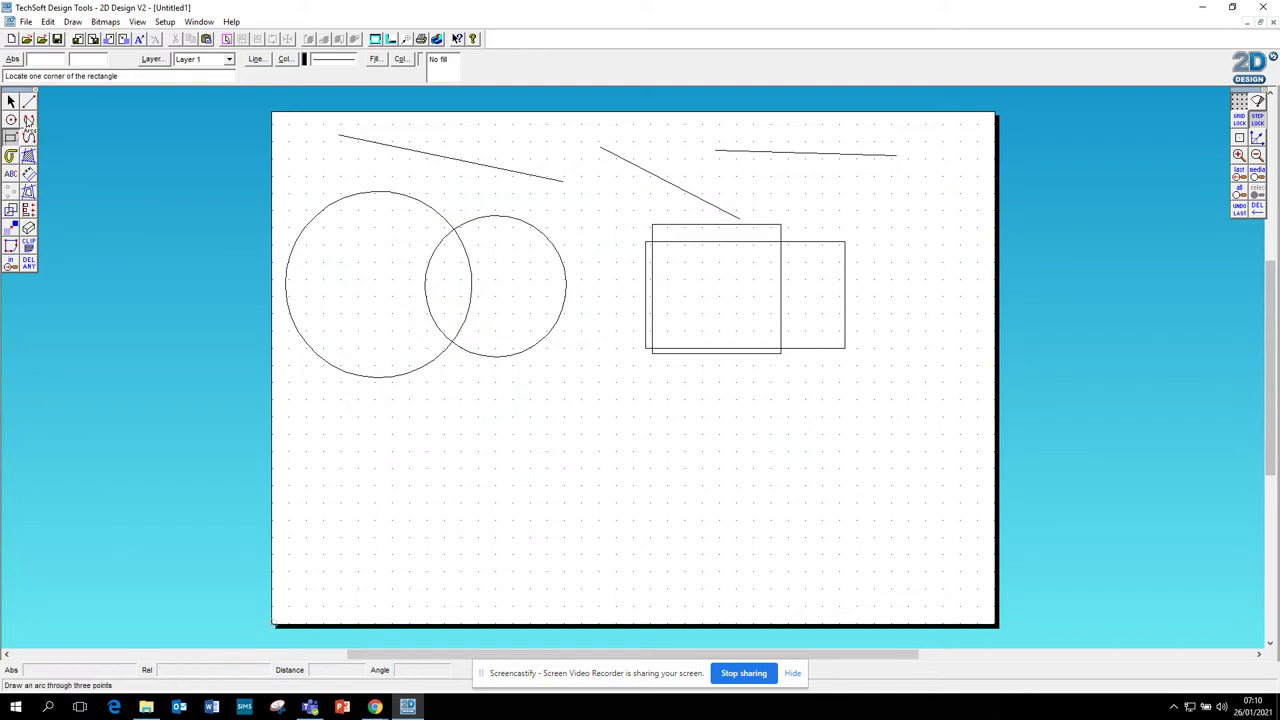
Draw a three-point arc near the bottom of the sheet.
click(28, 119)
click(433, 508)
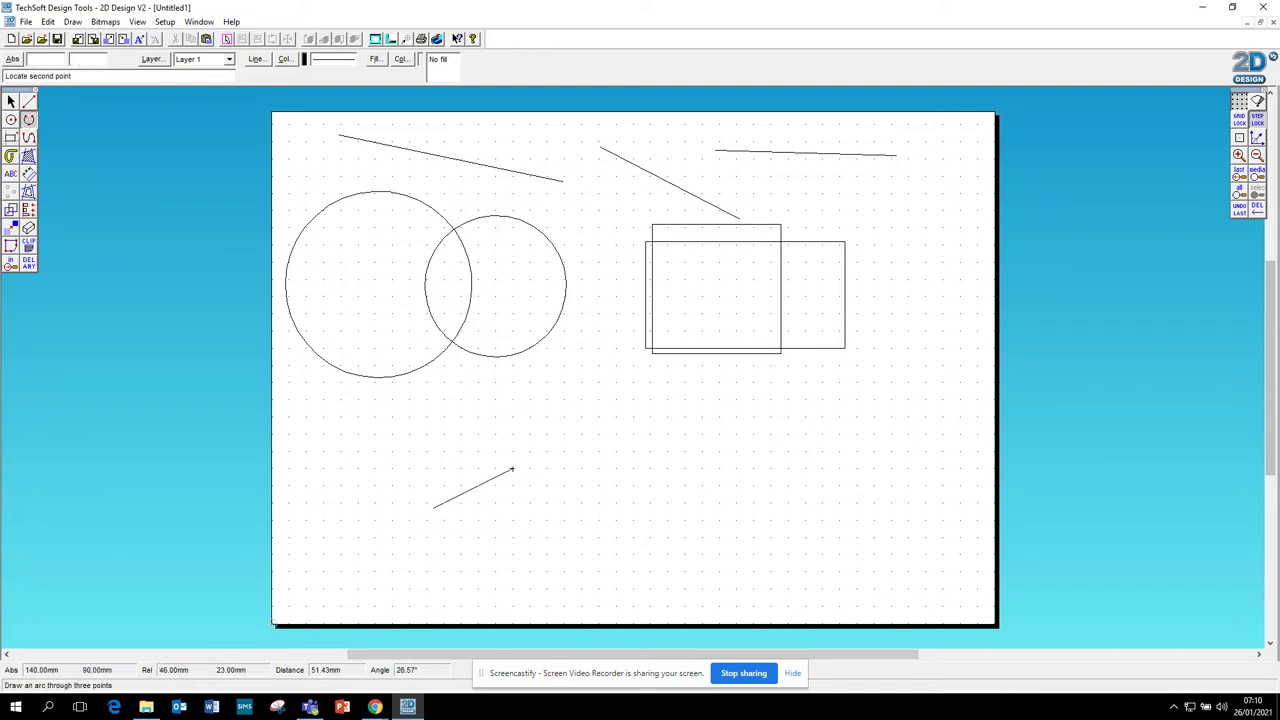
click(642, 508)
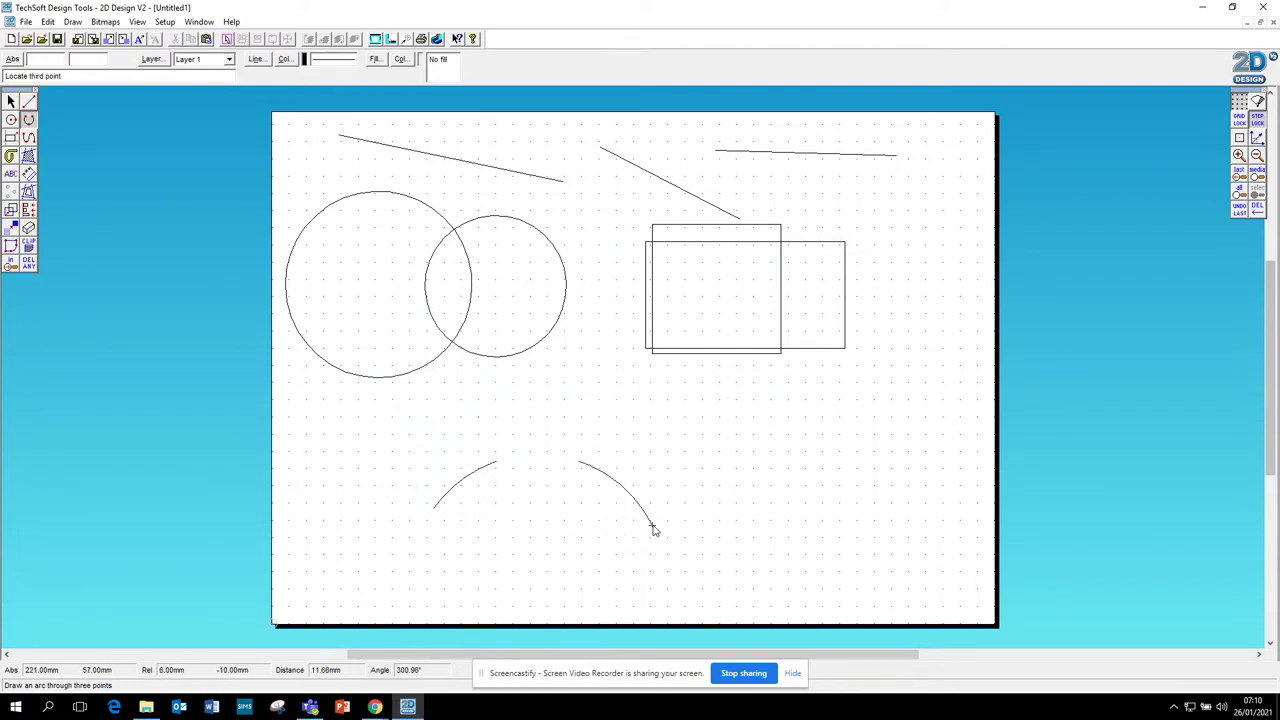
click(648, 525)
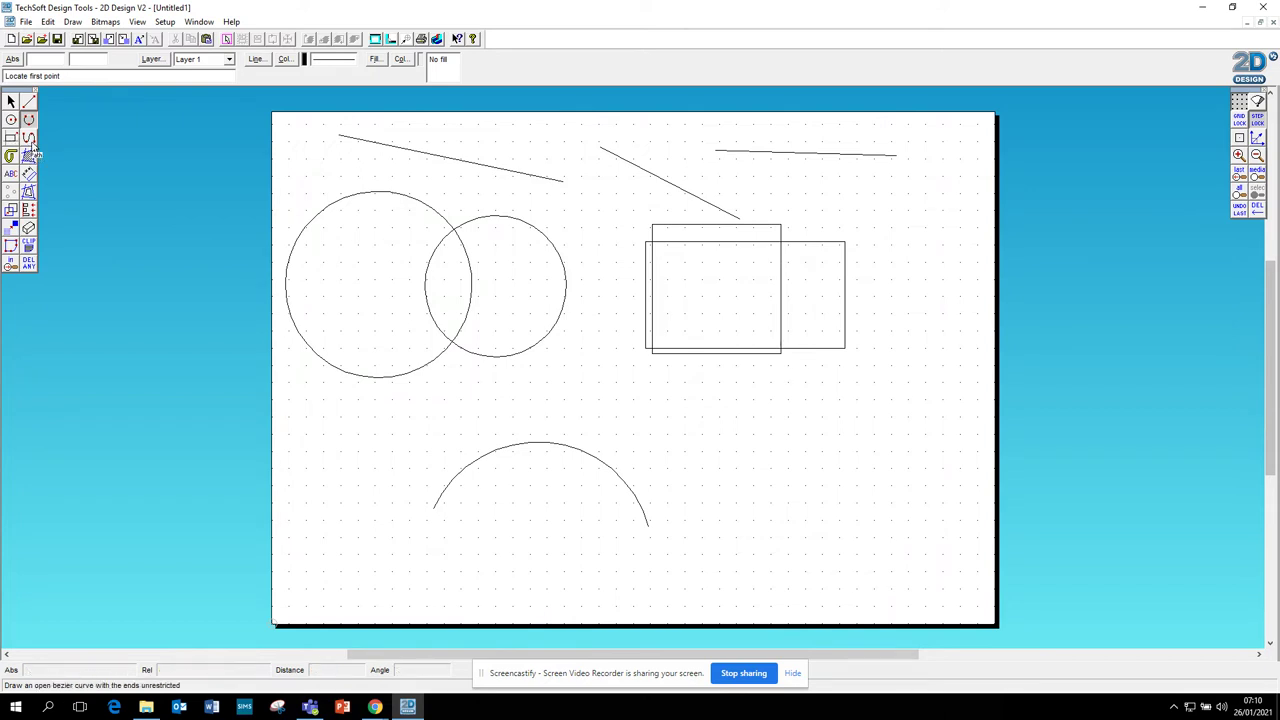
Draw a wavy open Bezier curve from below the rectangles toward the lower right.
click(28, 137)
click(590, 368)
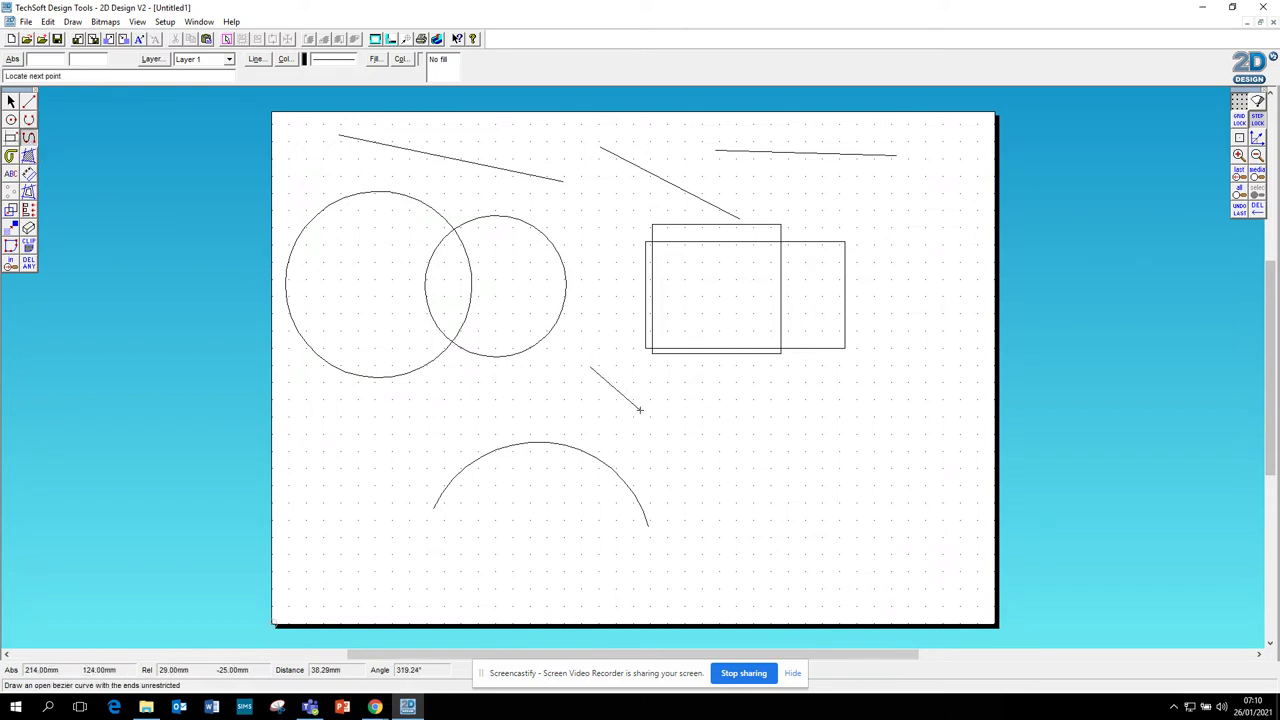
click(640, 409)
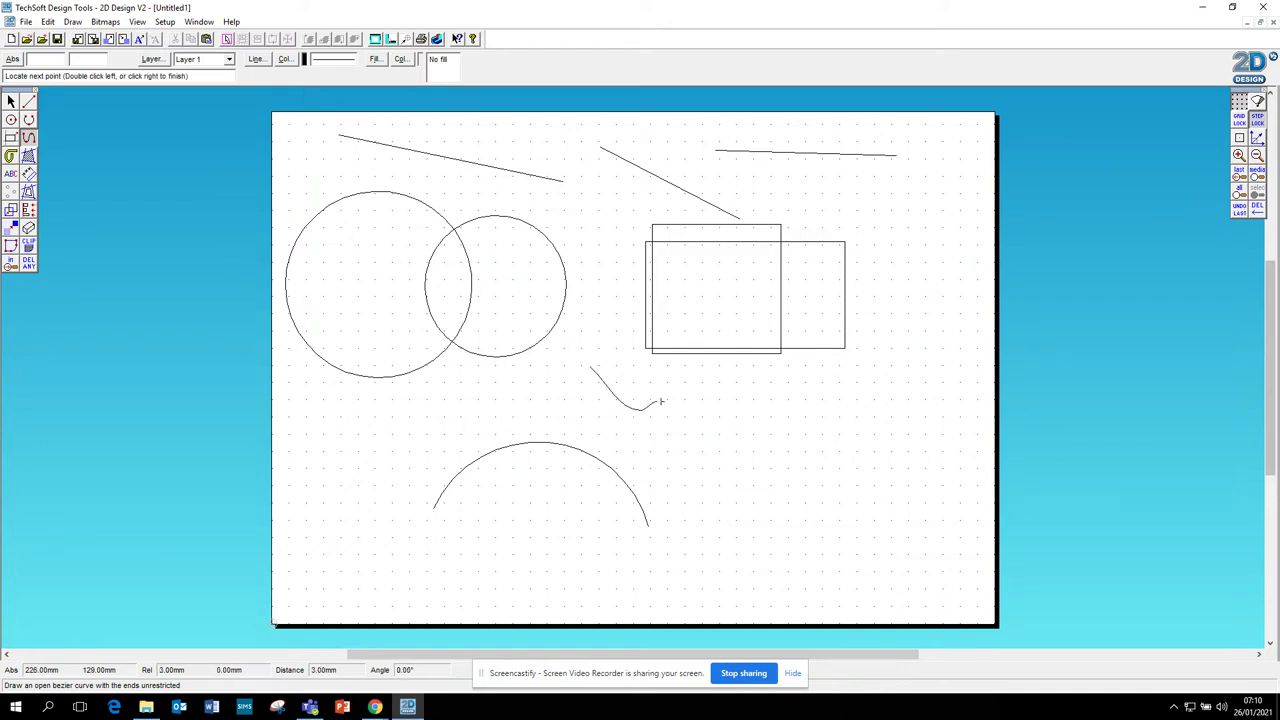
click(672, 407)
click(688, 455)
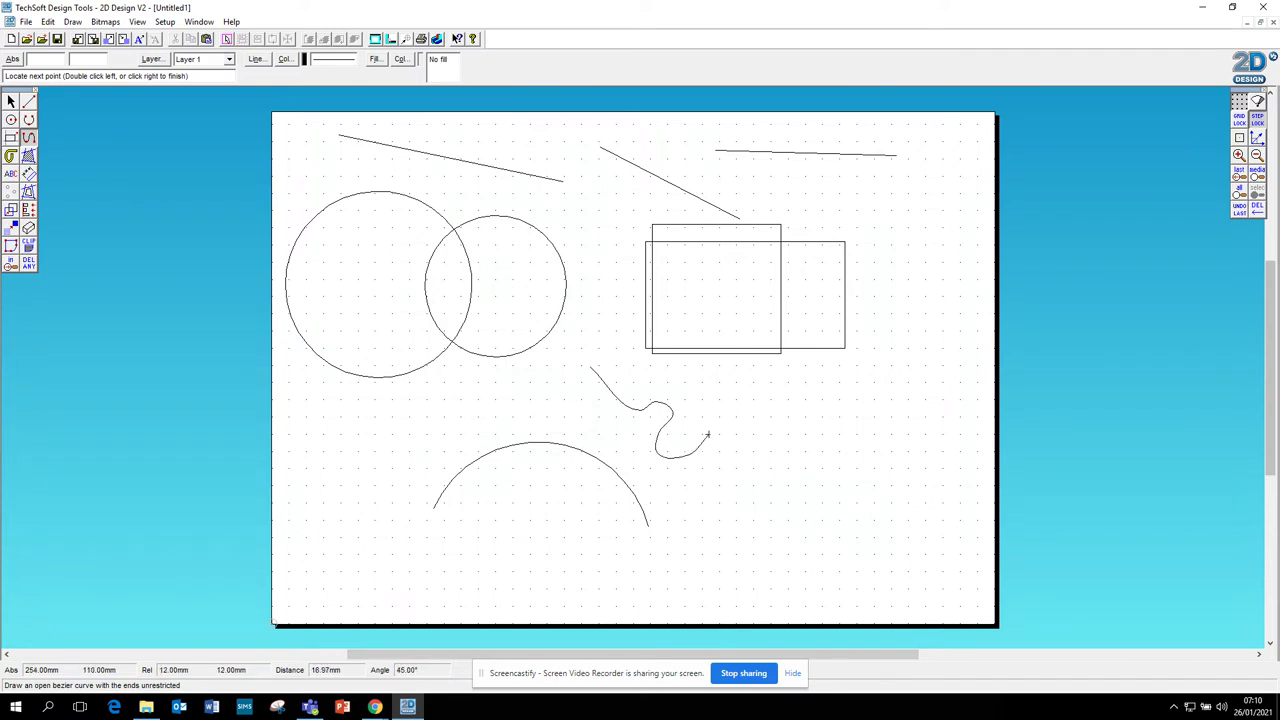
click(735, 467)
click(742, 514)
click(782, 511)
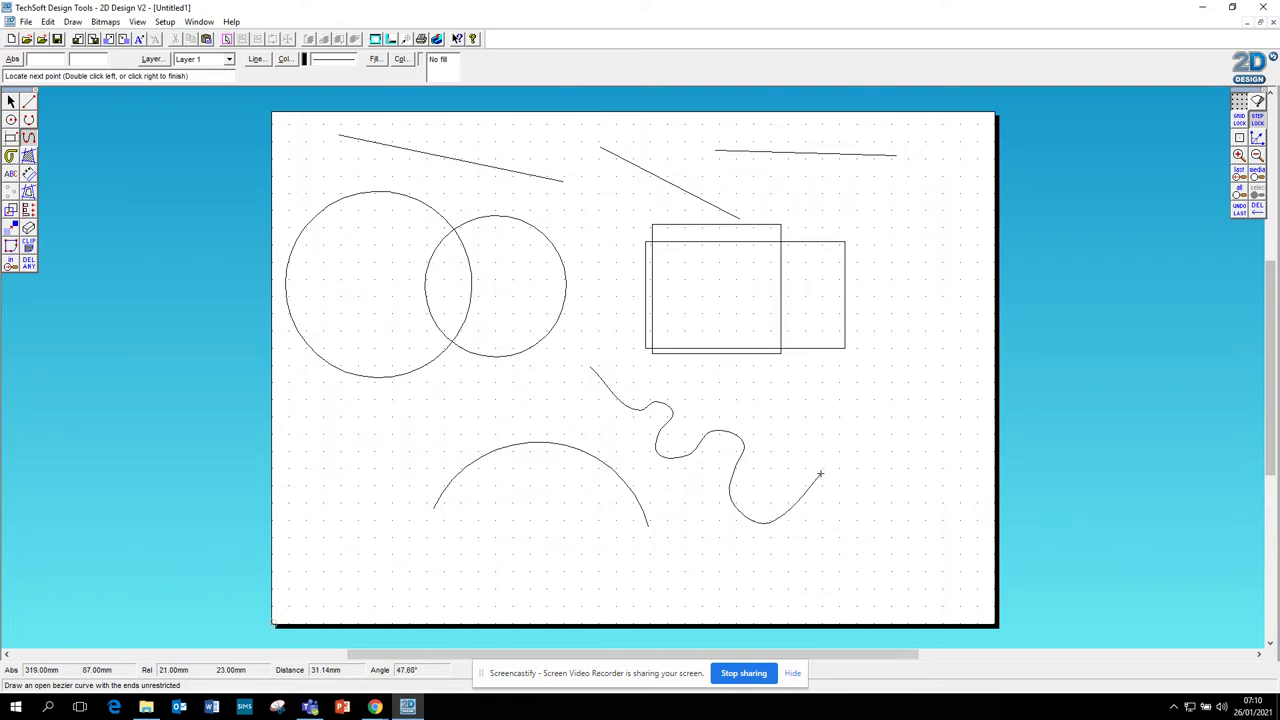
double_click(820, 474)
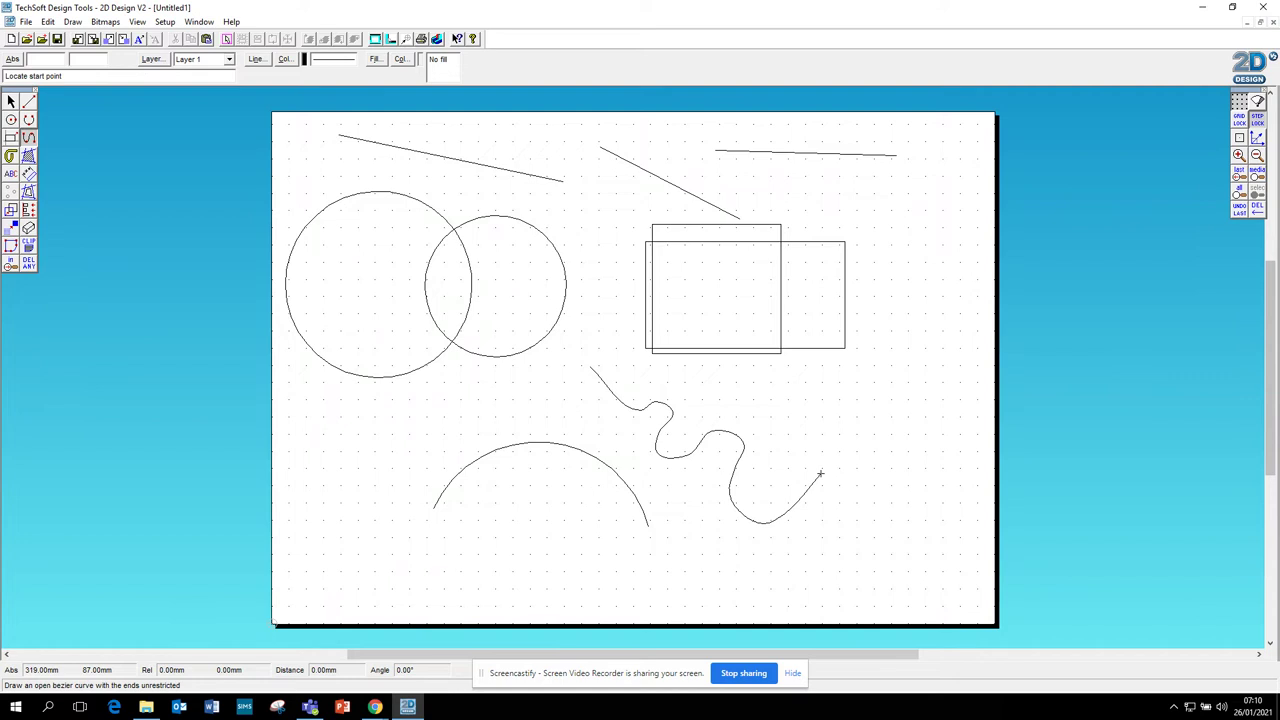
Delete the circles, lines, rectangles, curve and arc with DEL ANY.
click(30, 266)
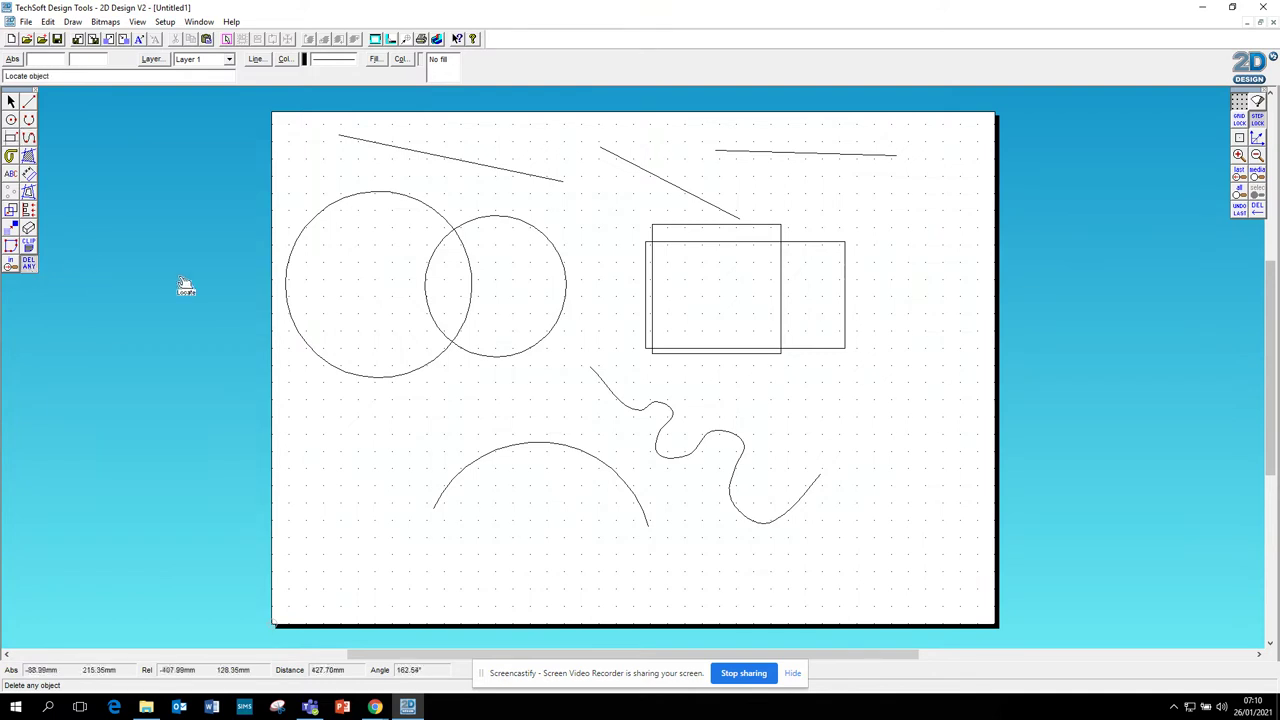
click(424, 368)
click(482, 346)
click(488, 186)
click(670, 190)
click(748, 241)
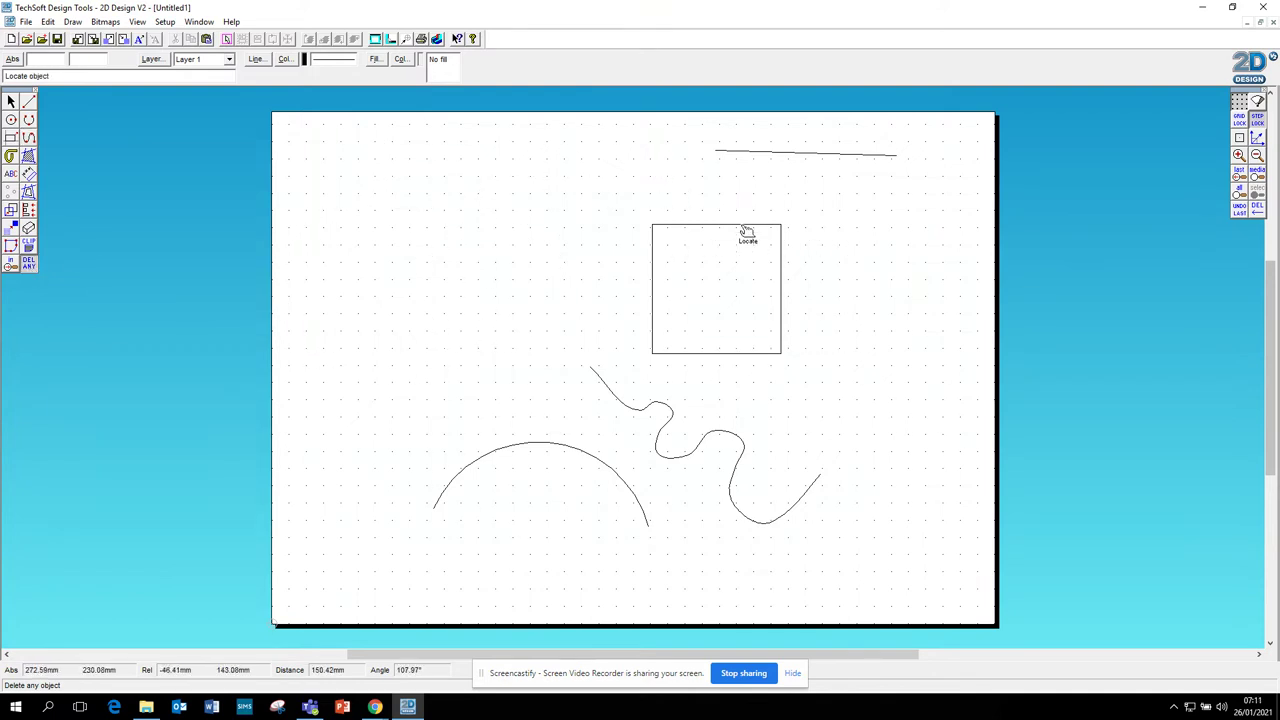
click(781, 228)
click(829, 154)
click(681, 457)
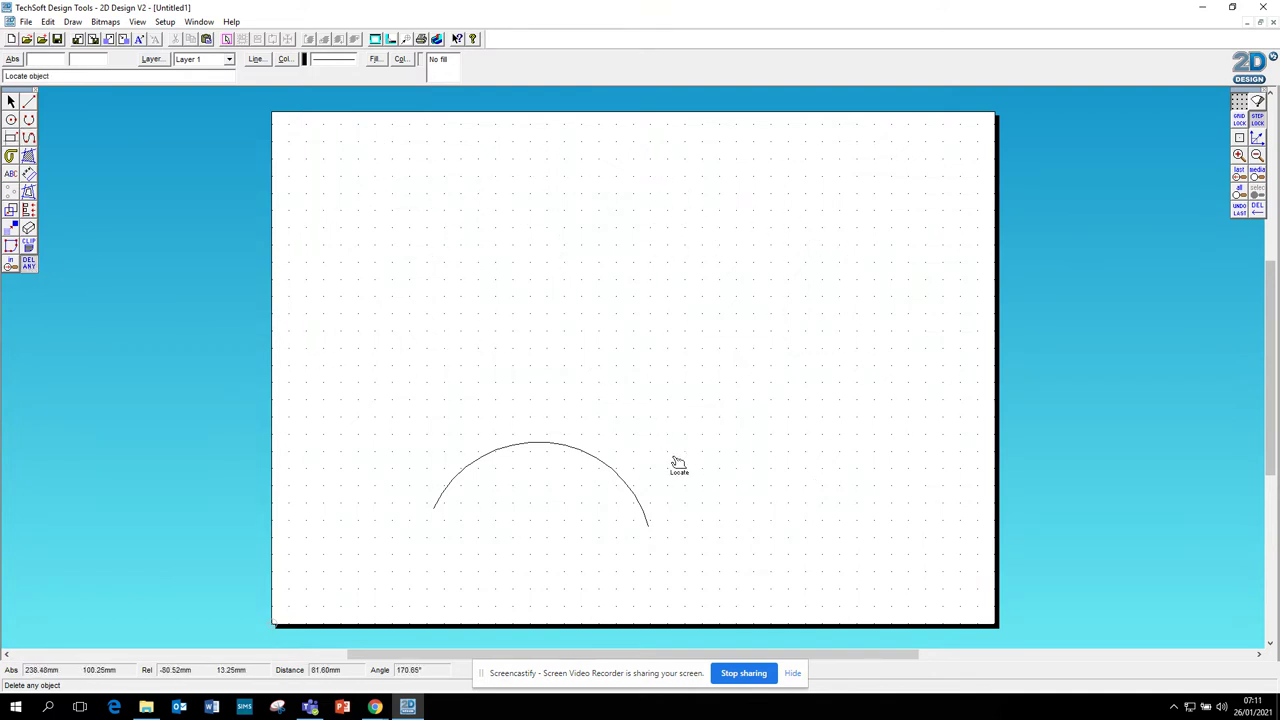
click(594, 458)
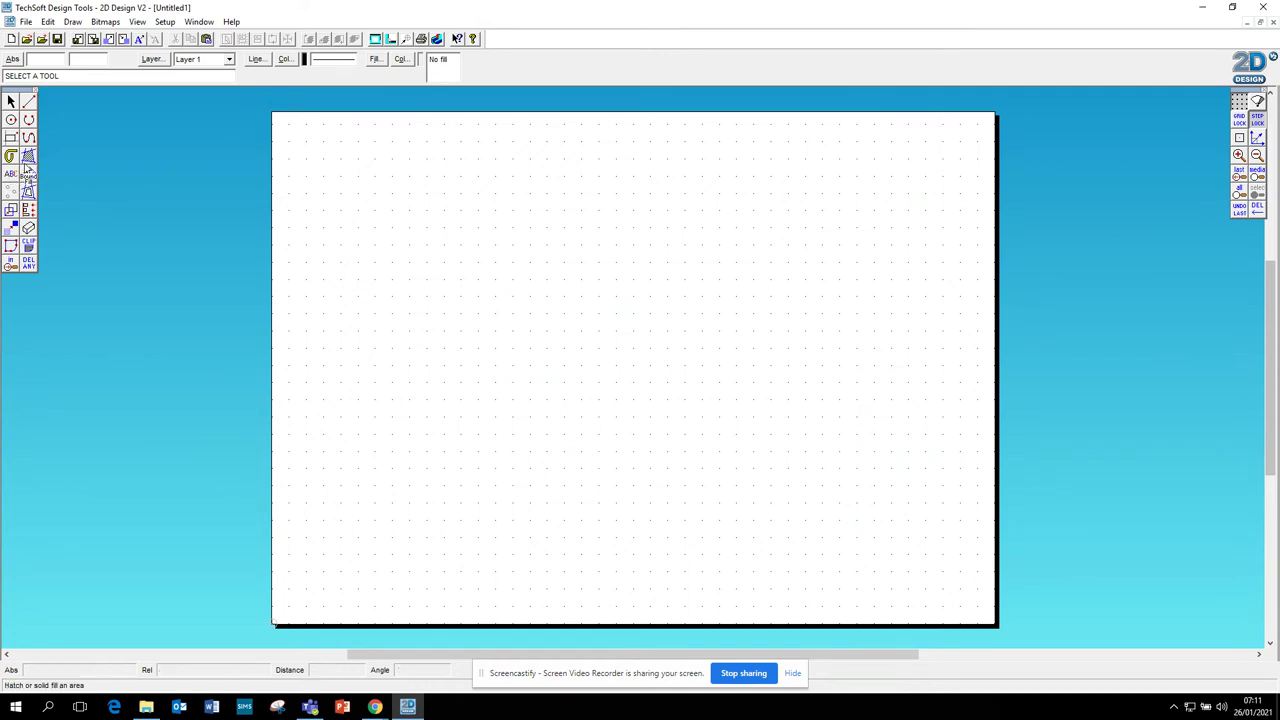
Place the text 'Hello' near the upper left of the sheet.
click(11, 175)
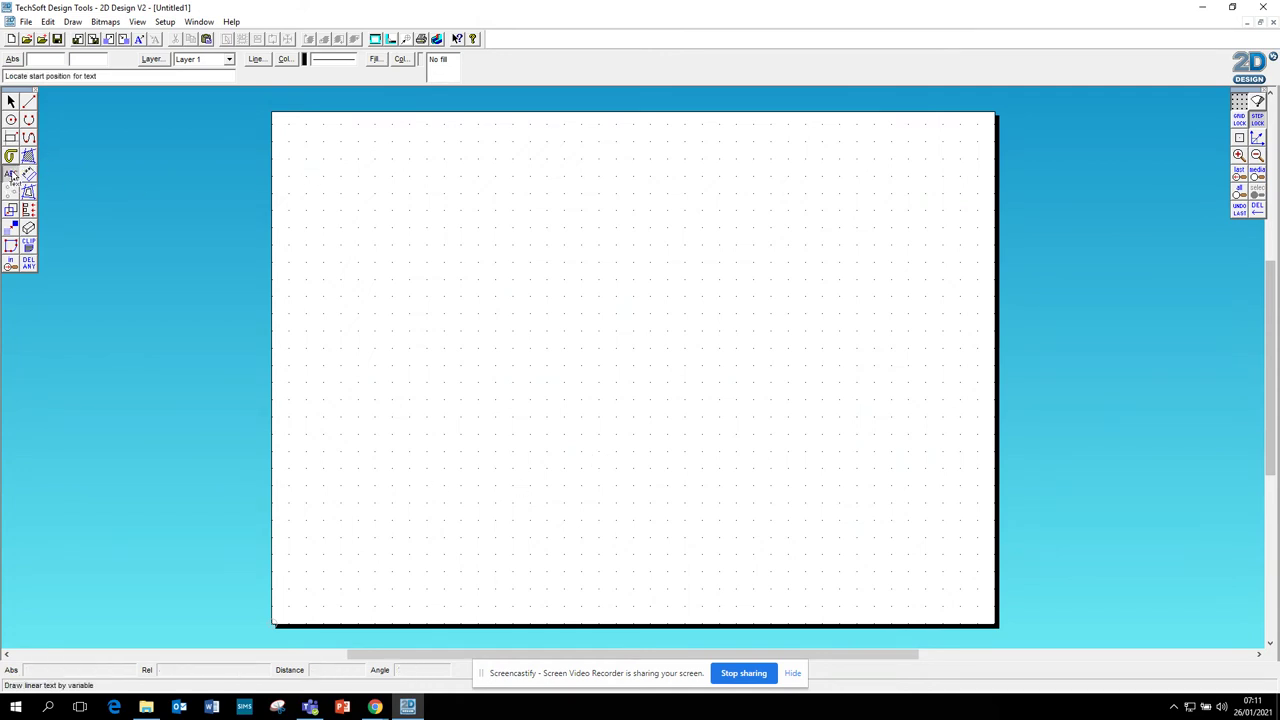
click(423, 245)
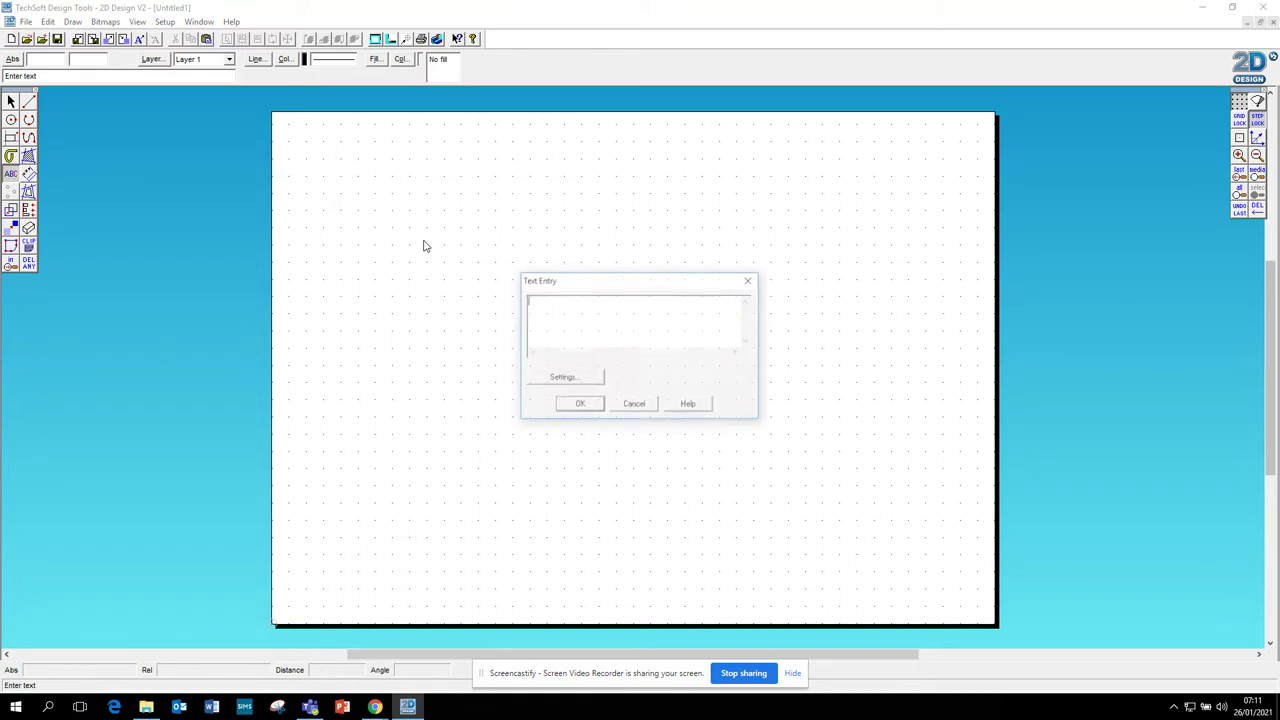
click(551, 316)
text(Hello)
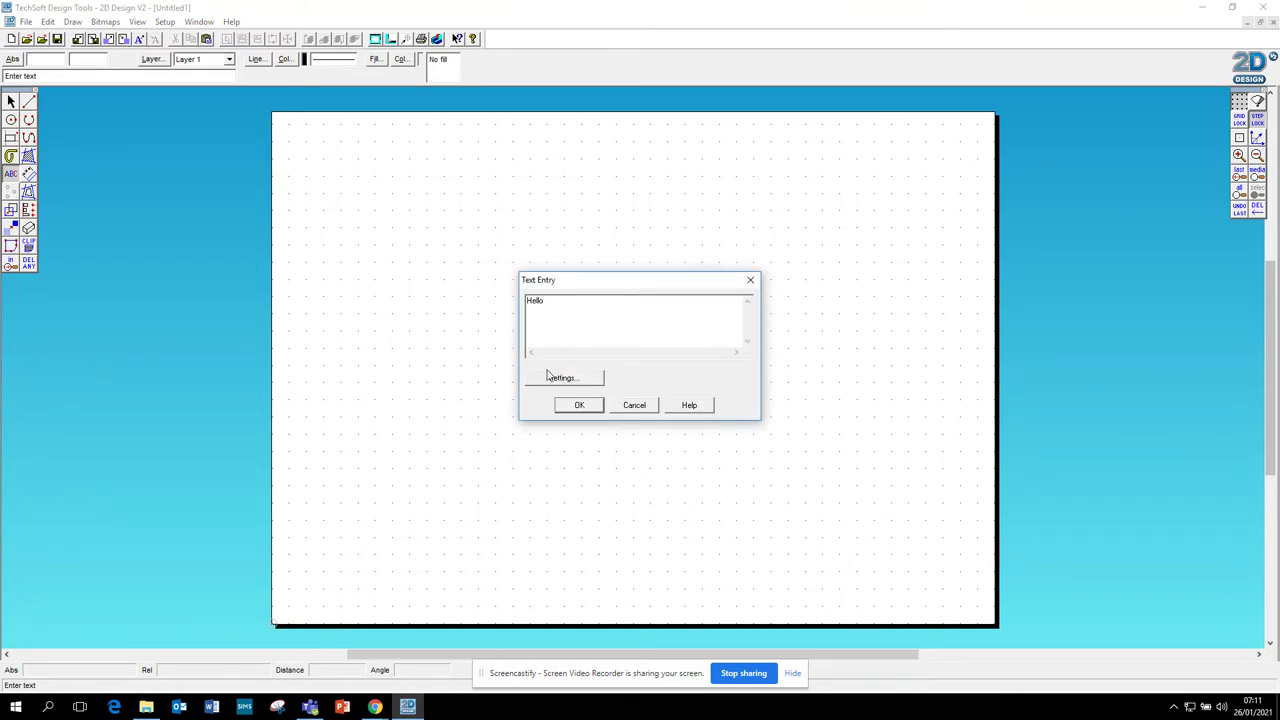
click(570, 404)
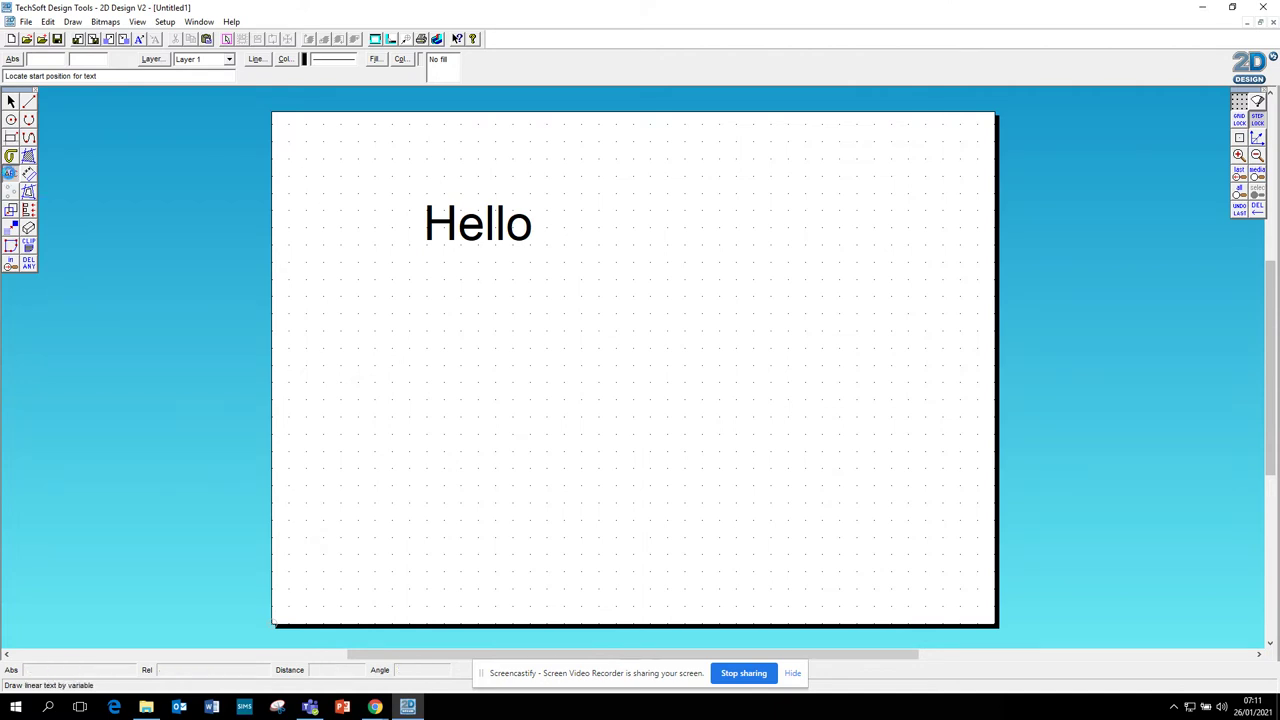
double_click(10, 173)
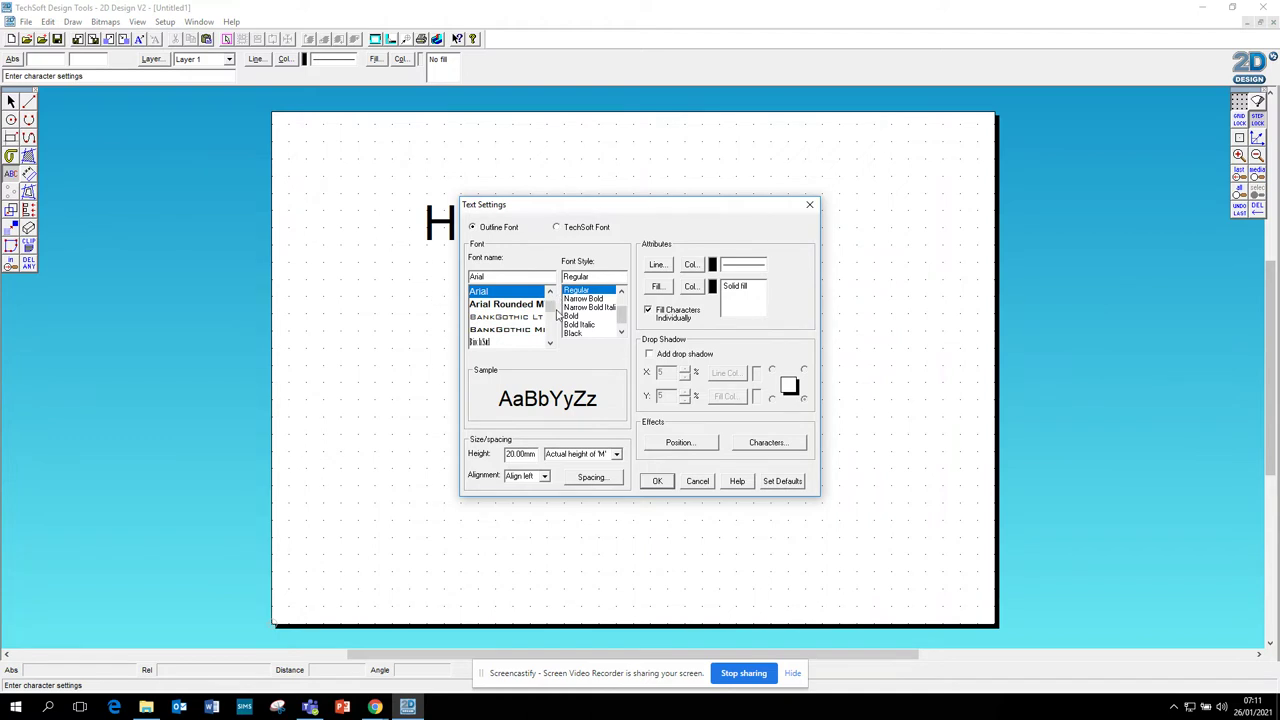
Set the text font to Bodoni MT in Text Settings.
click(549, 343)
click(549, 343)
click(549, 343)
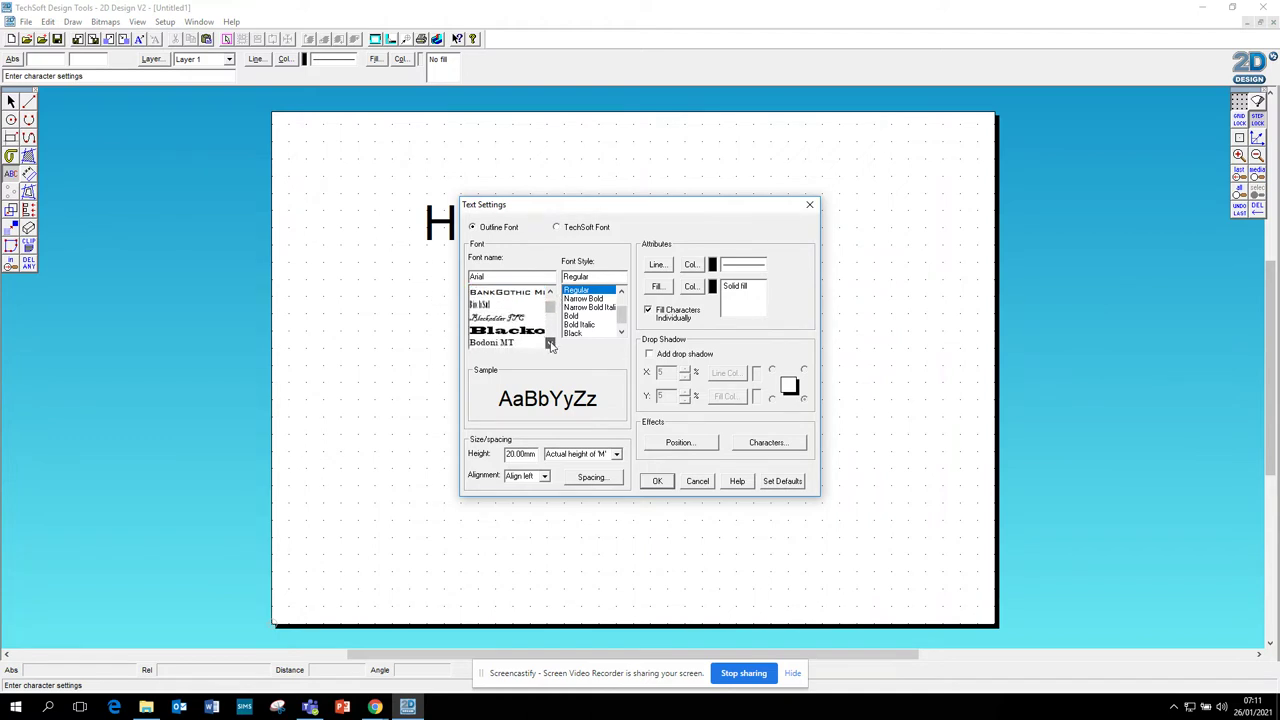
click(515, 343)
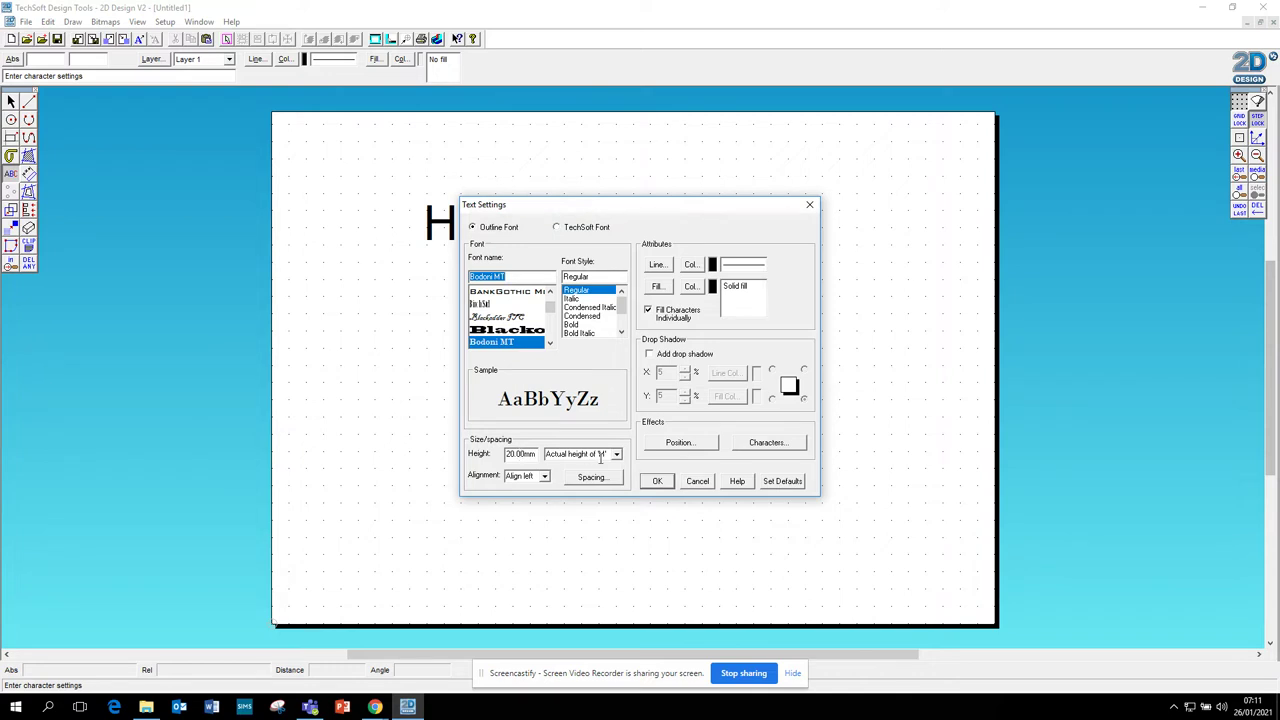
click(662, 483)
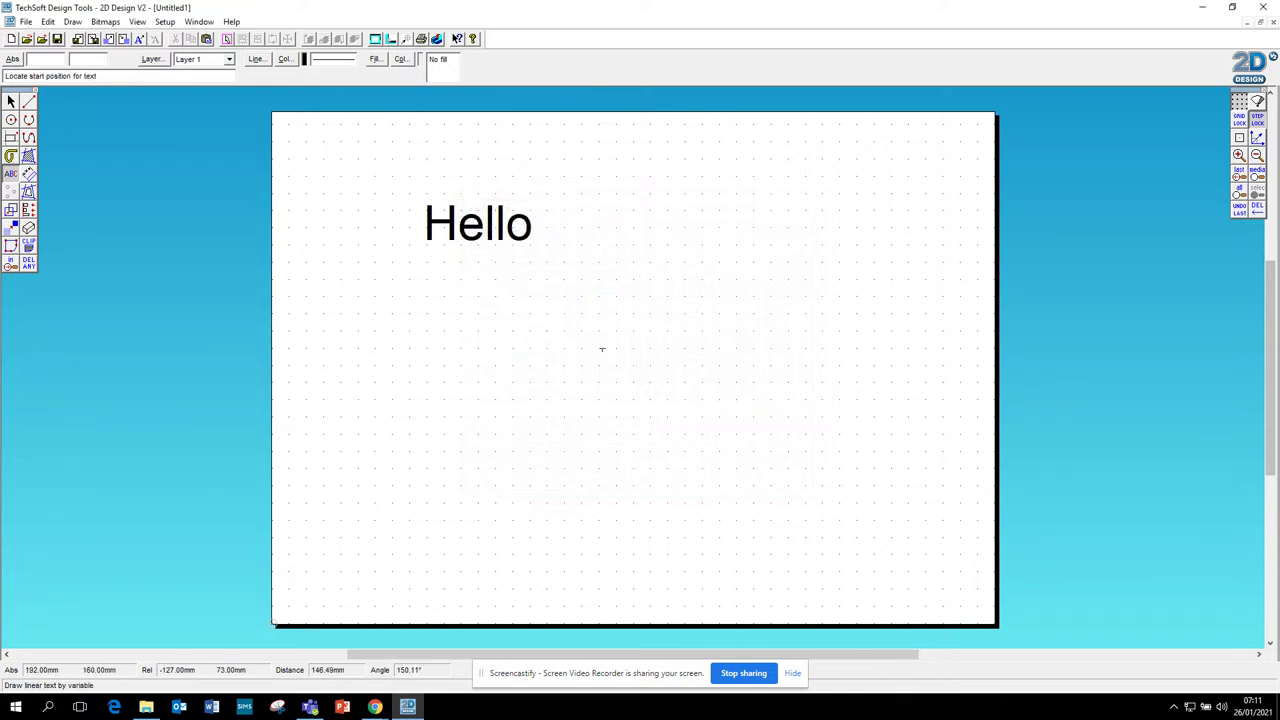
Add a second 'Hello' below and right of the first.
click(597, 320)
text(Hello)
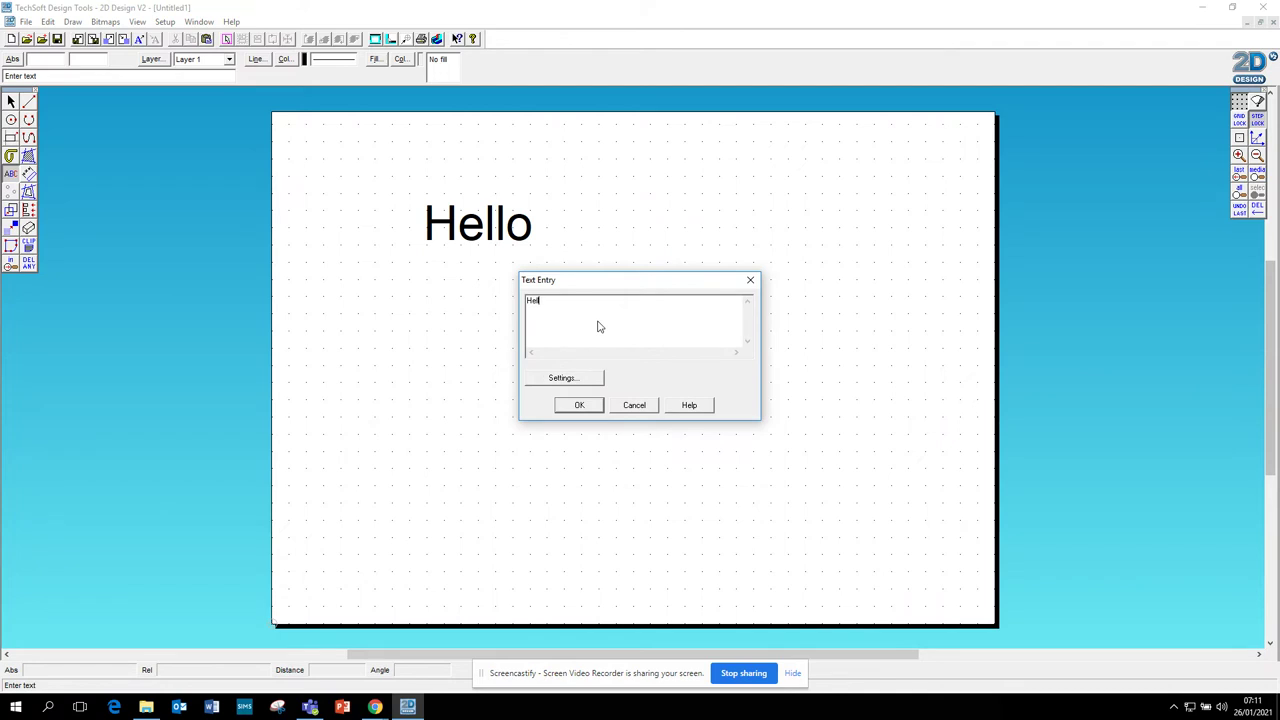
click(576, 404)
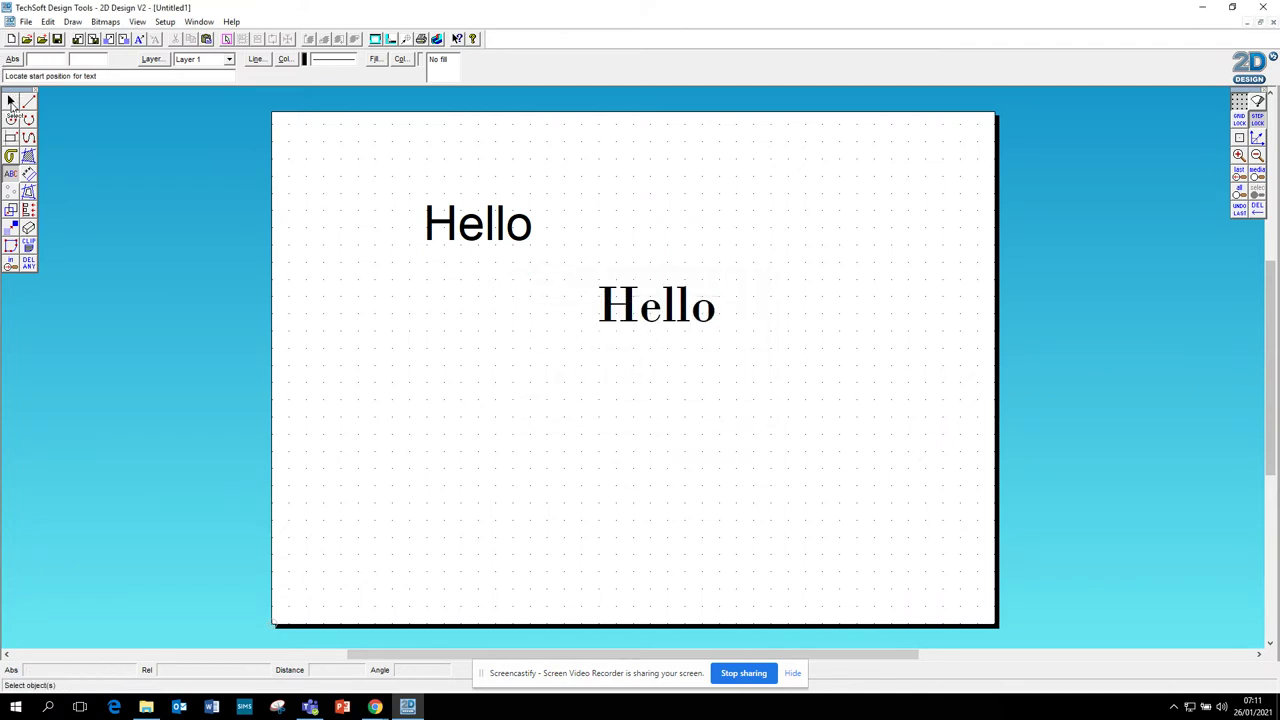
Resize the Bodoni MT 'Hello' to be wider and flatter using its handles.
click(11, 103)
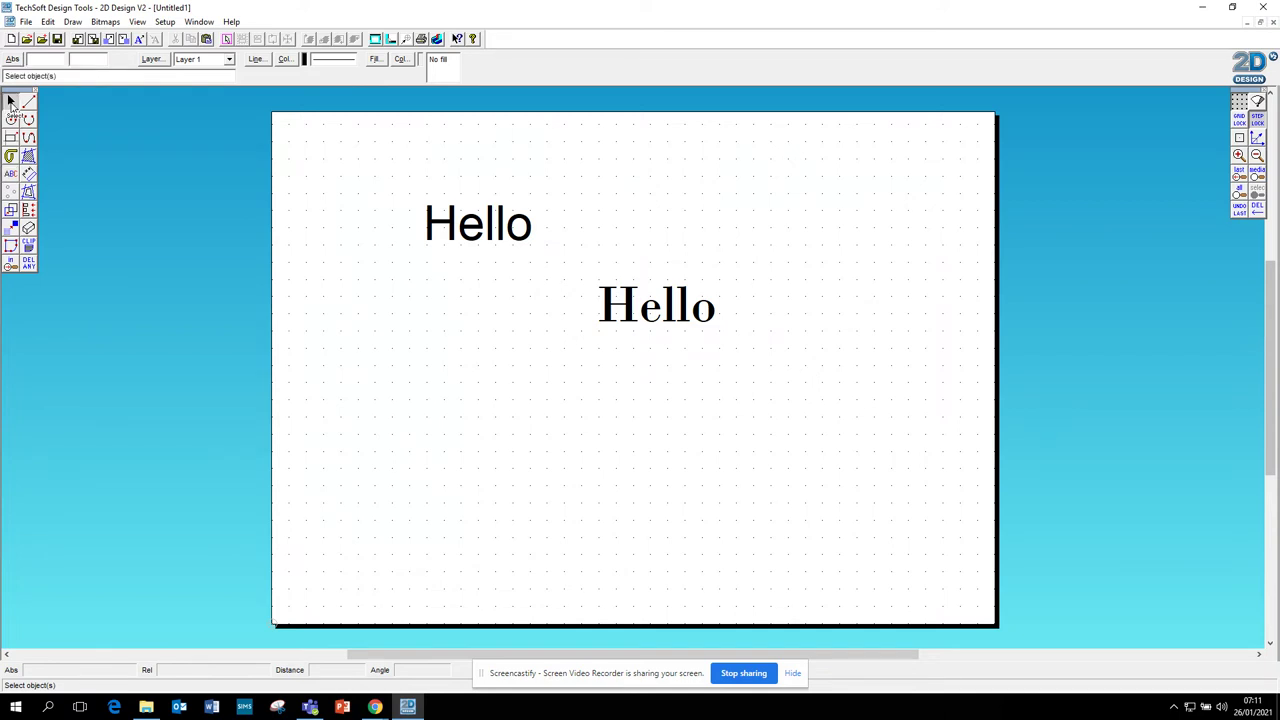
click(654, 292)
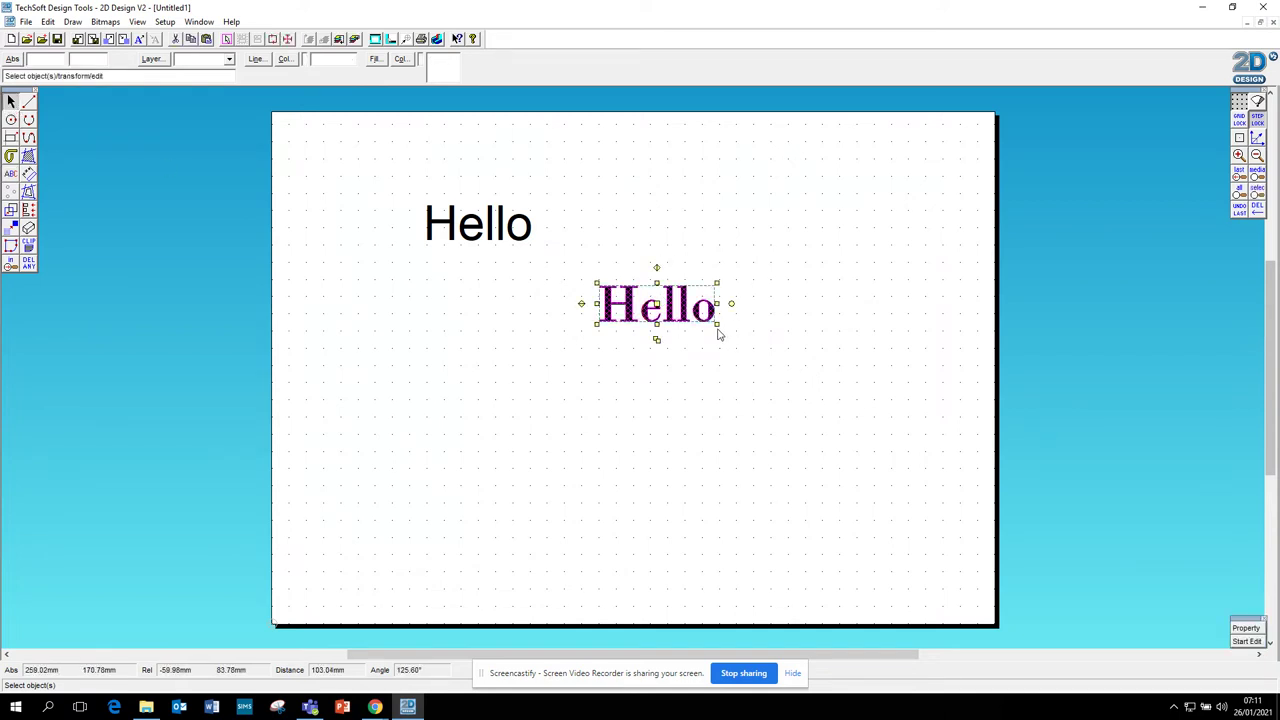
drag(716, 323, 797, 374)
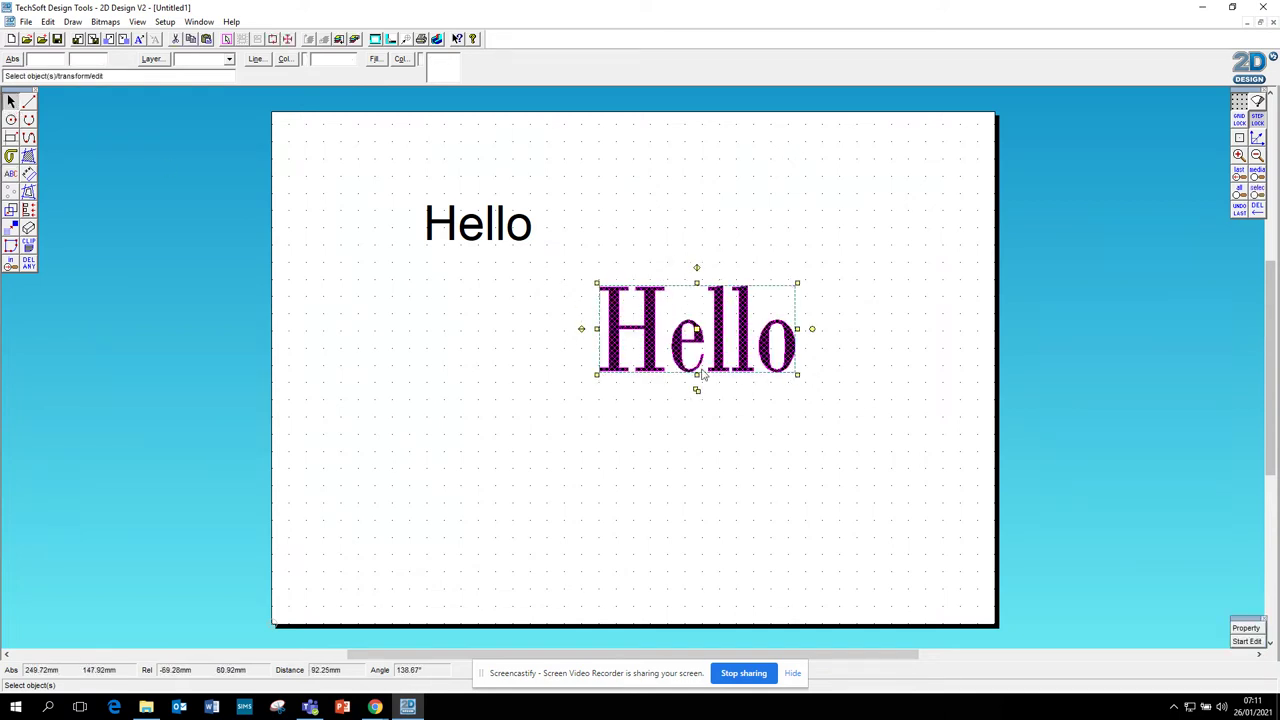
drag(697, 330, 697, 320)
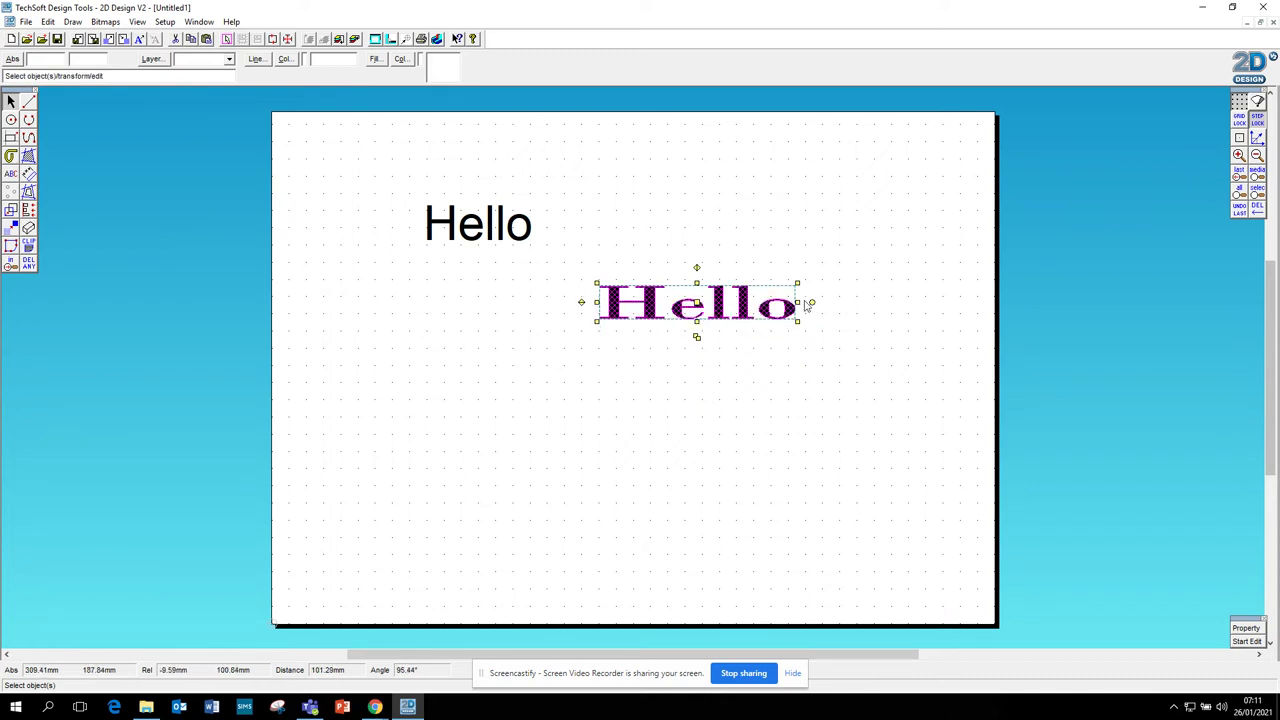
drag(797, 302, 740, 305)
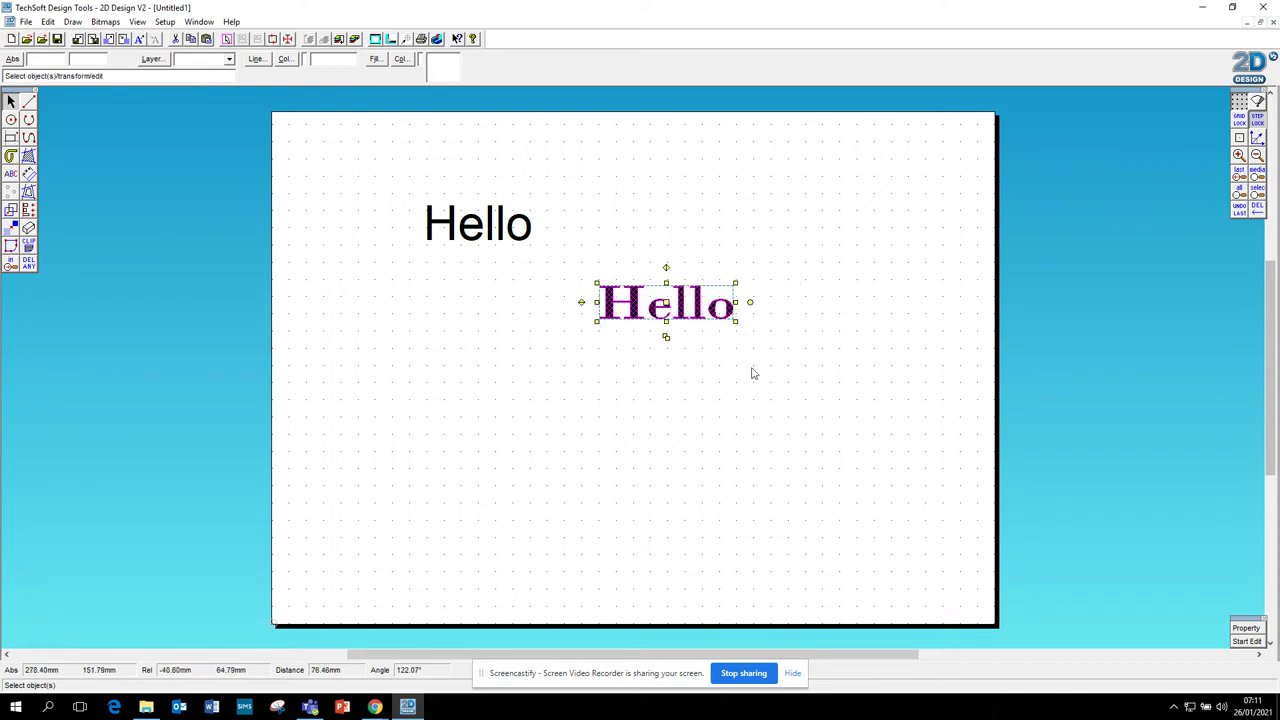
click(772, 471)
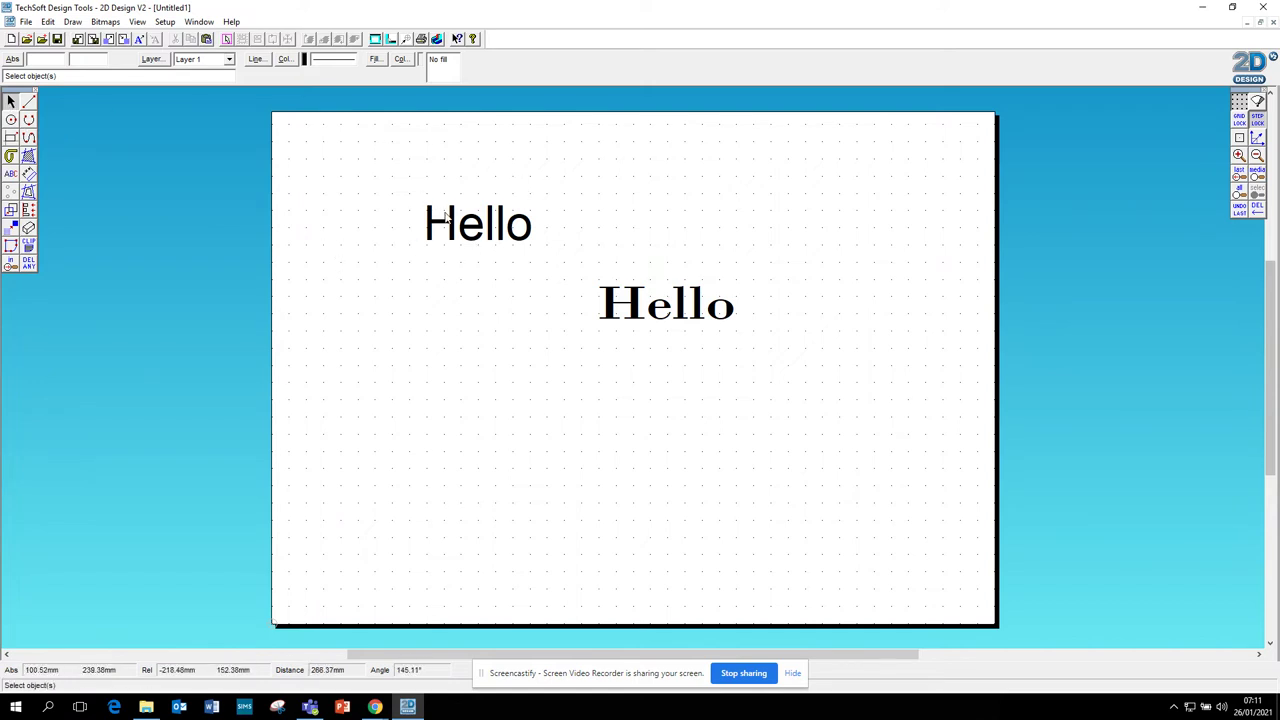
click(478, 224)
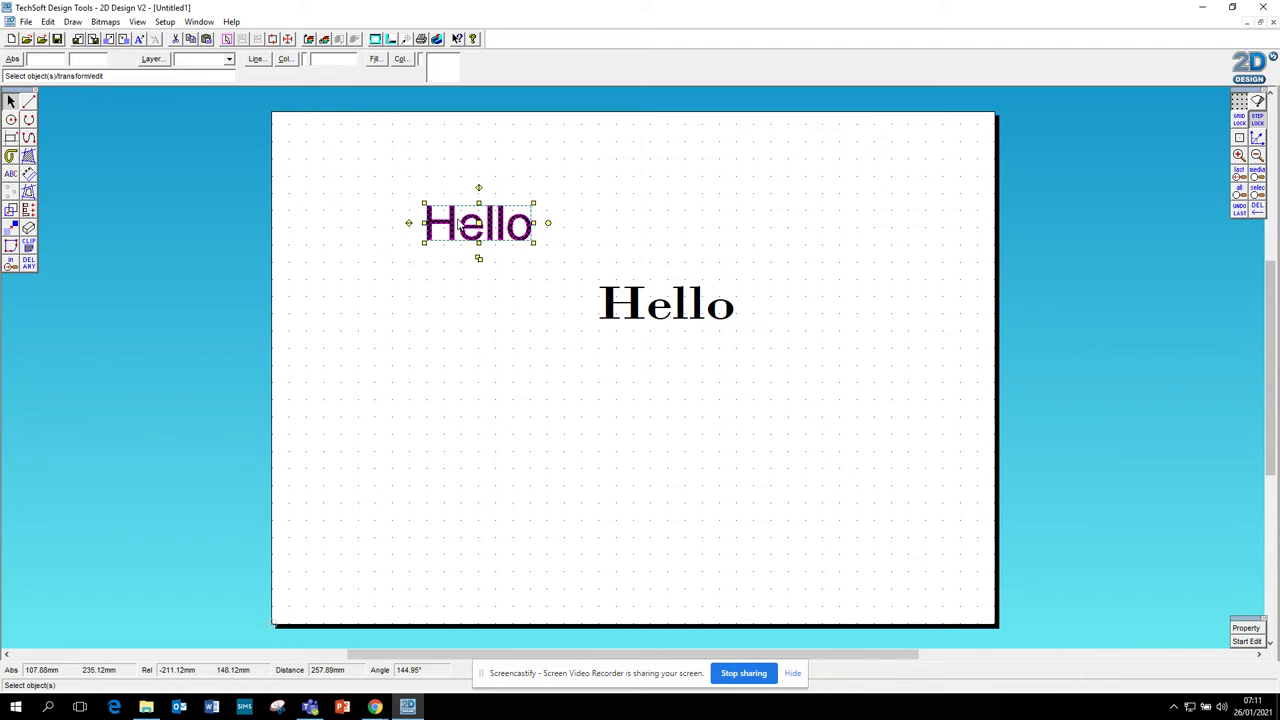
Delete both 'Hello' texts and turn on Grid Lock.
key(Delete)
click(691, 327)
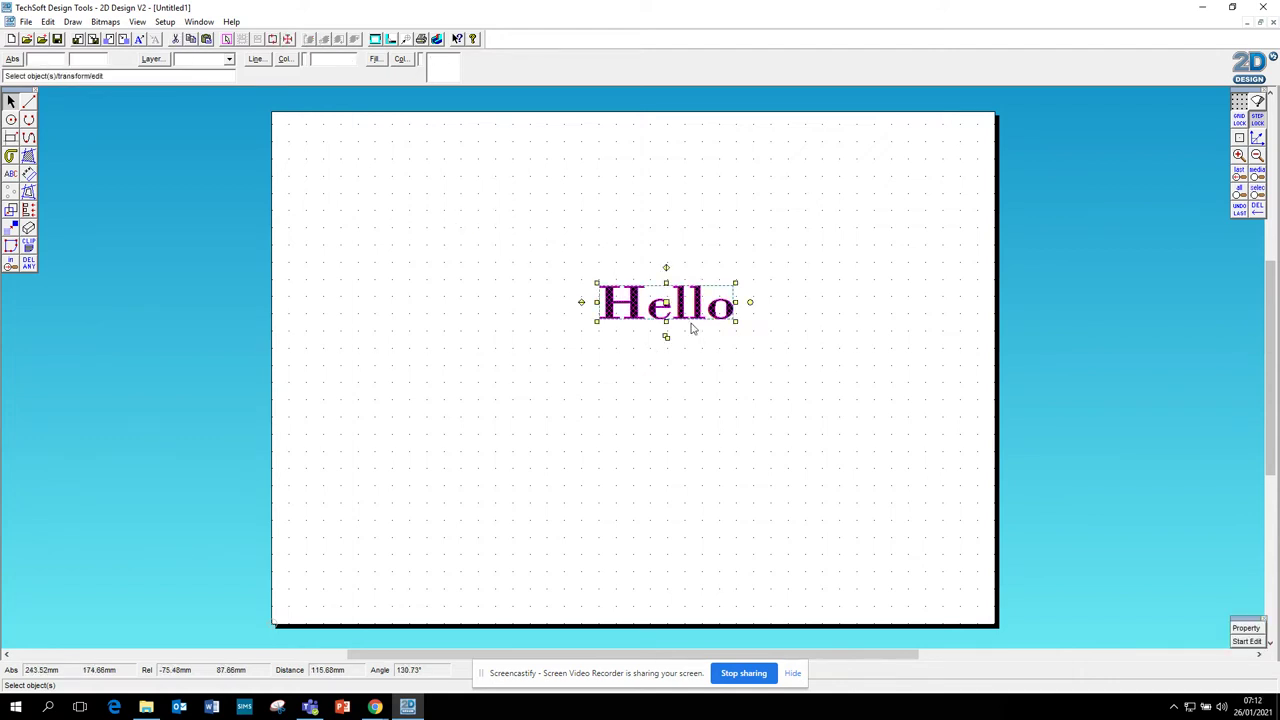
key(Delete)
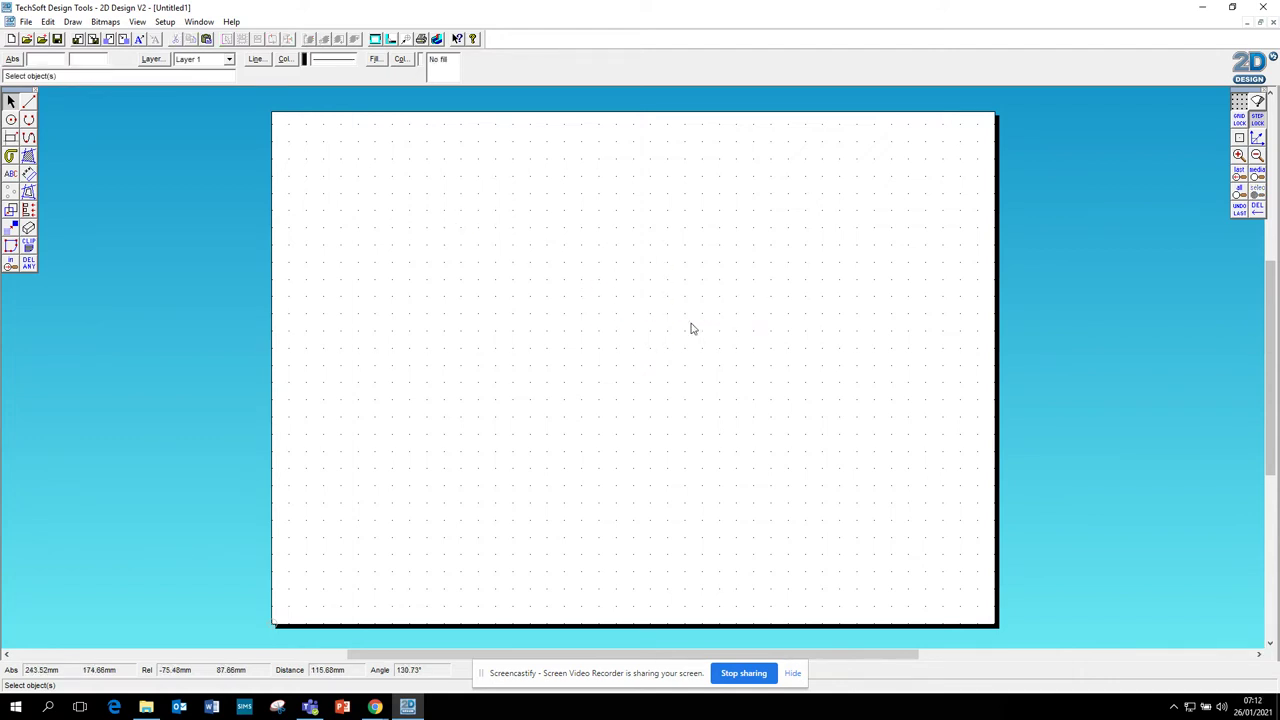
click(1242, 122)
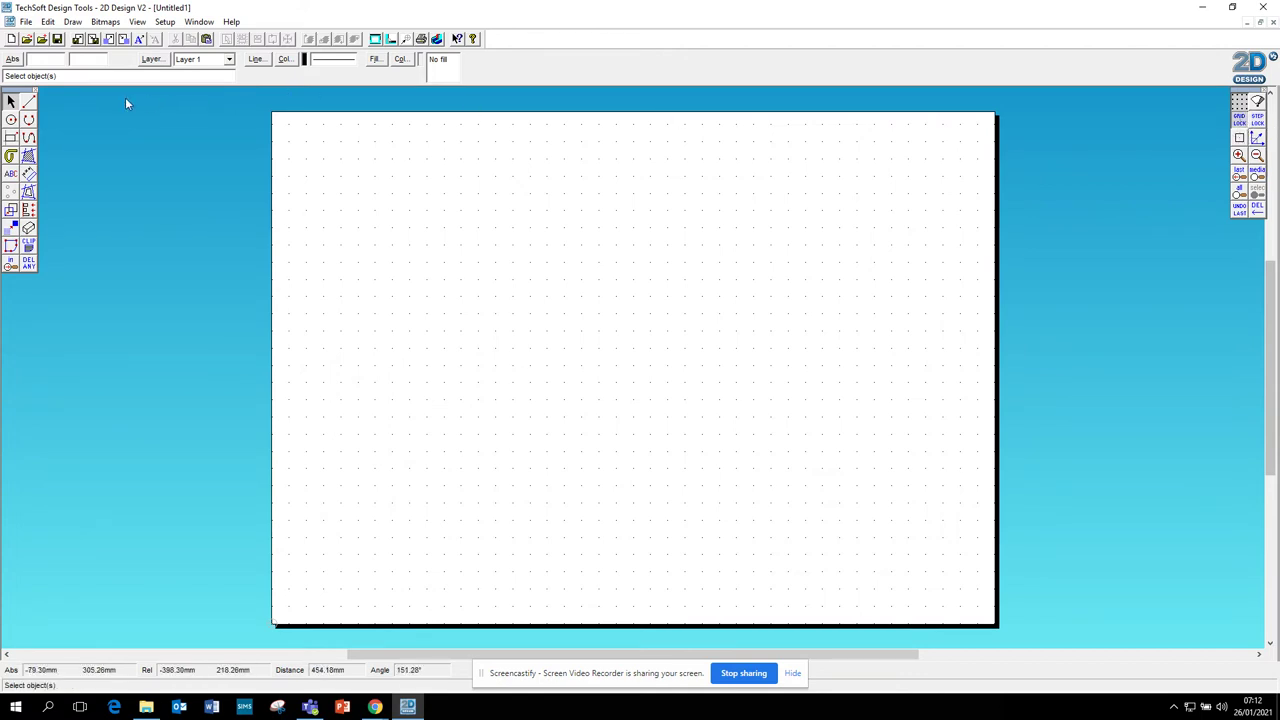
click(28, 103)
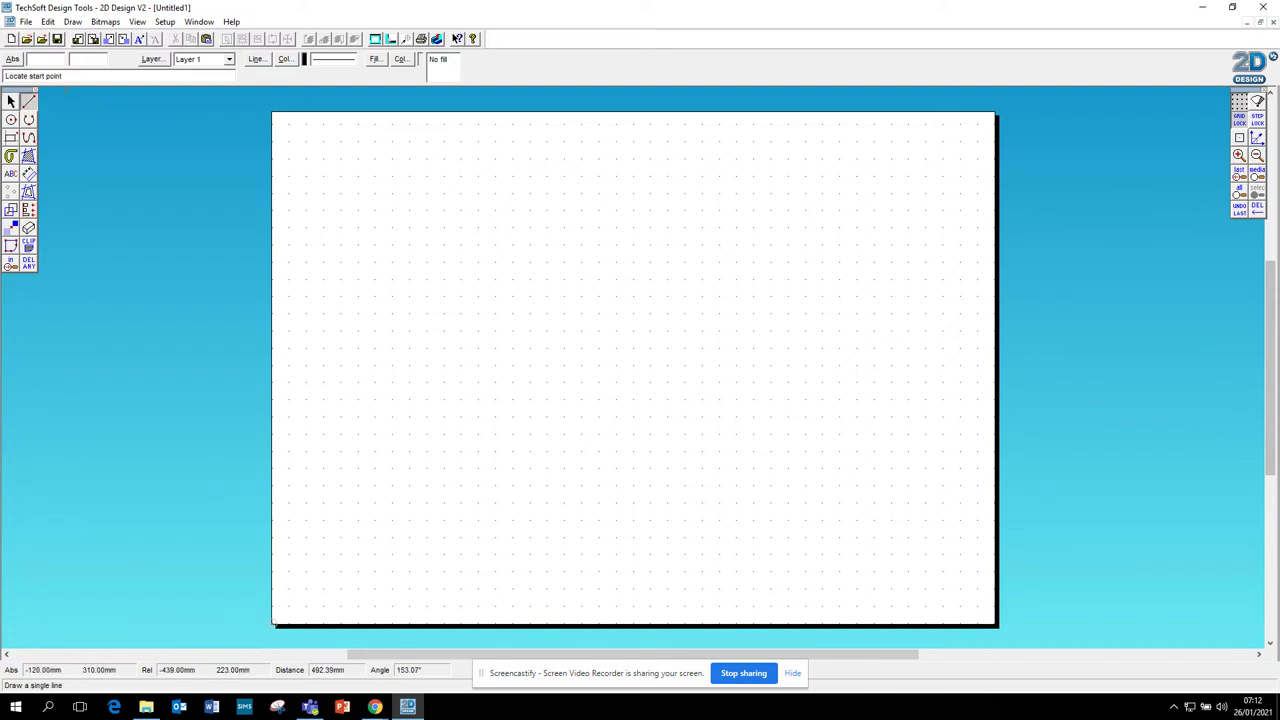
Draw a horizontal line at the top left and set line length to 100.
click(340, 158)
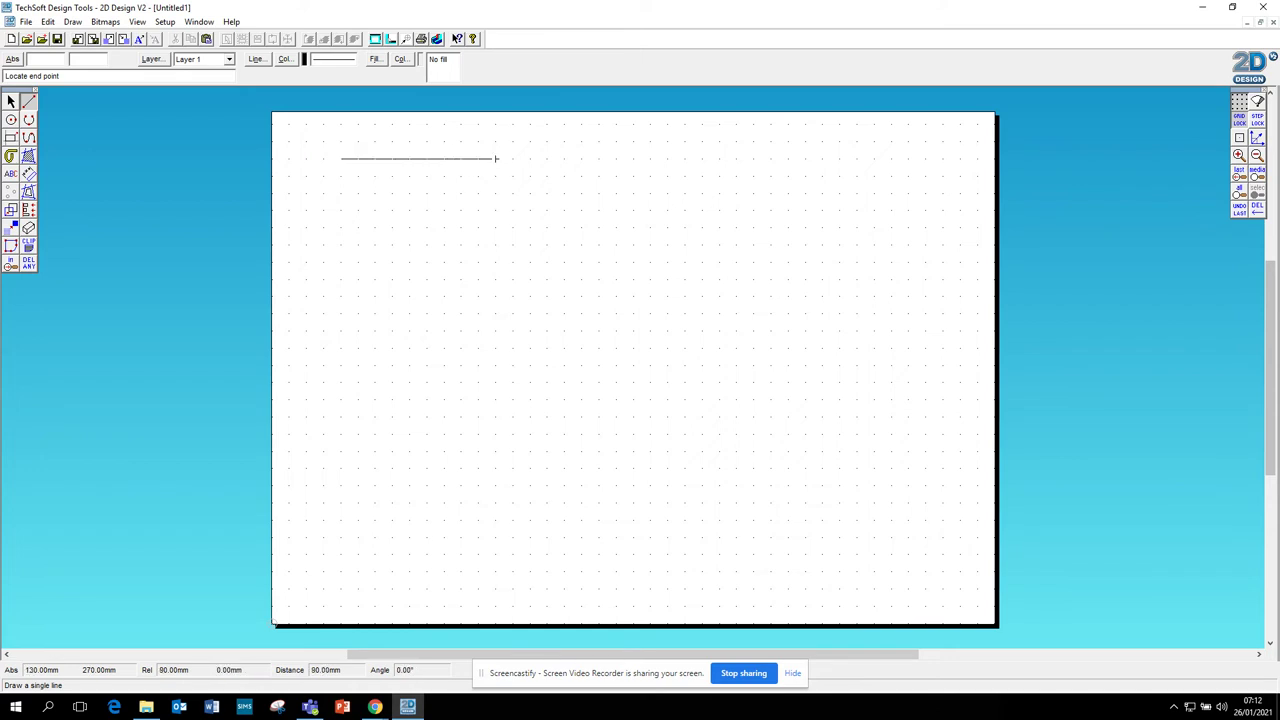
click(513, 158)
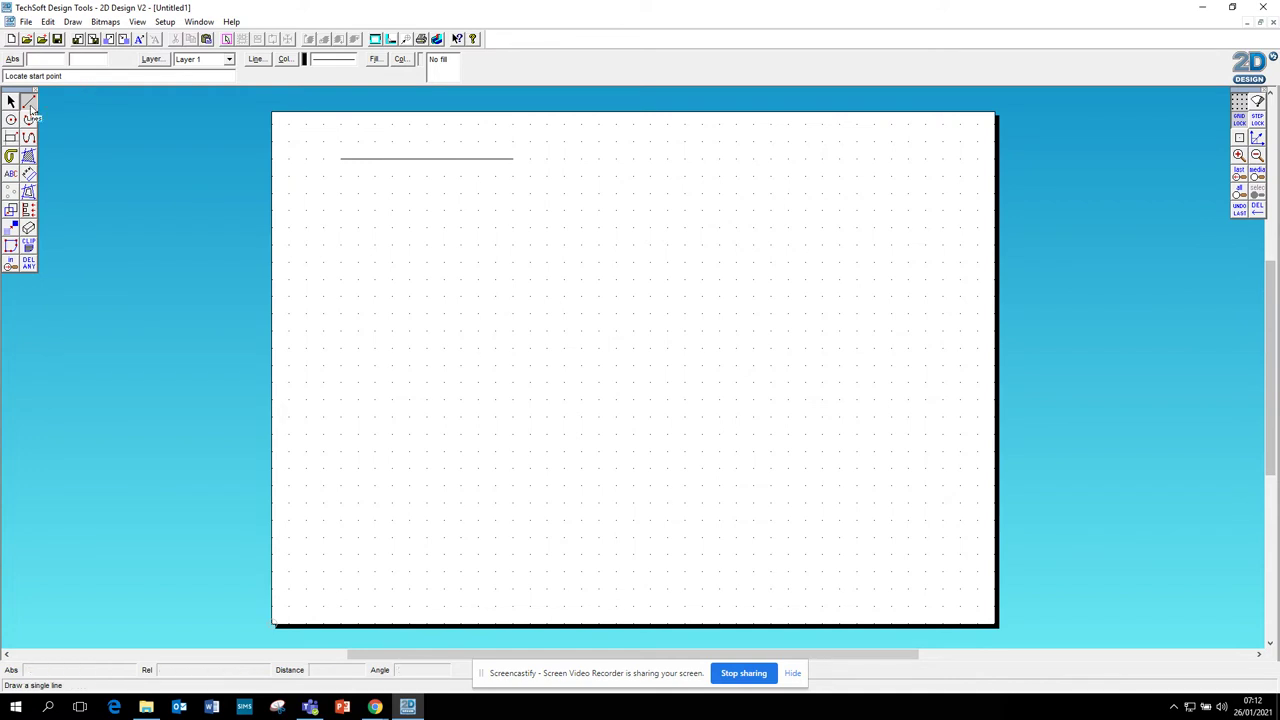
double_click(28, 103)
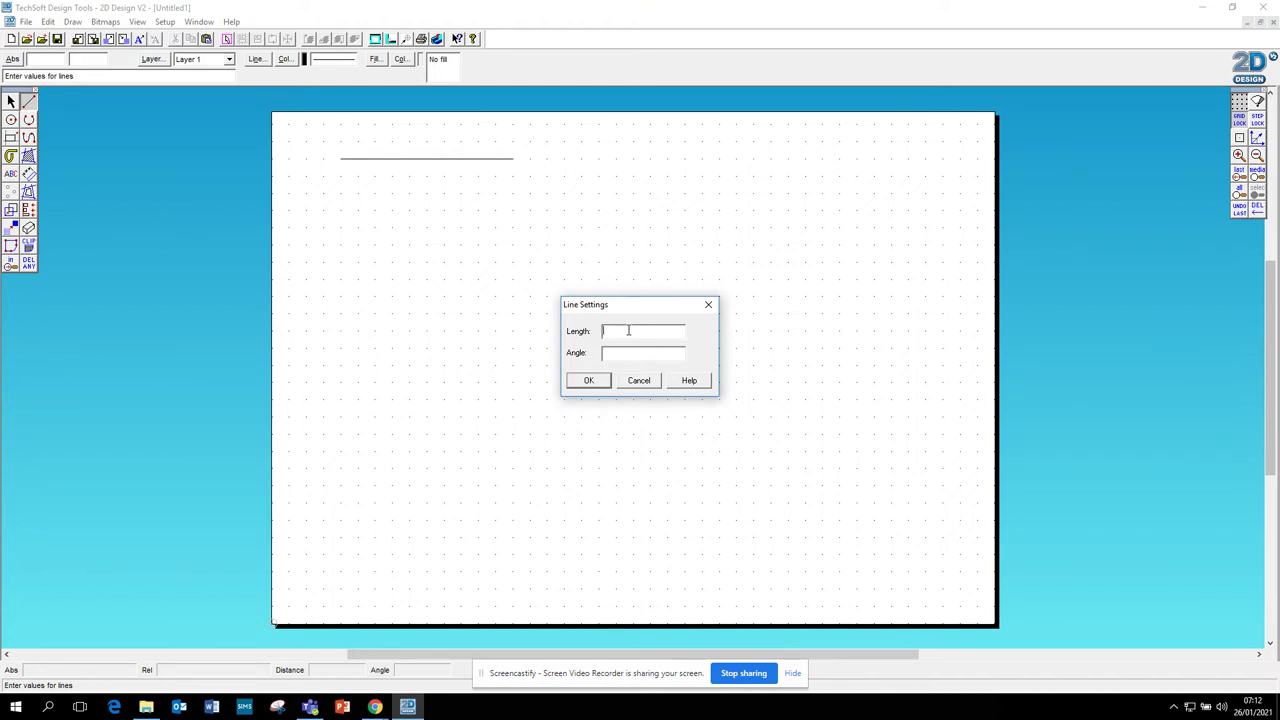
text(100)
click(589, 380)
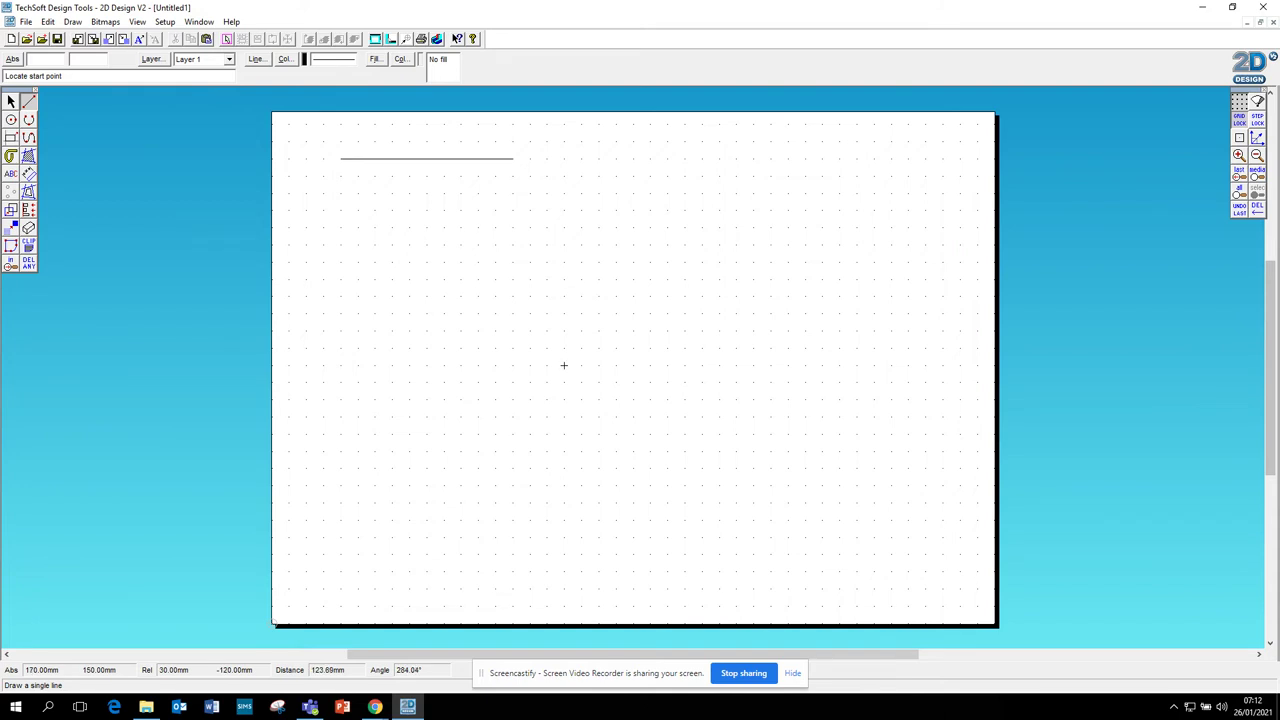
Draw the square's left and bottom sides from the top line's left end.
click(340, 158)
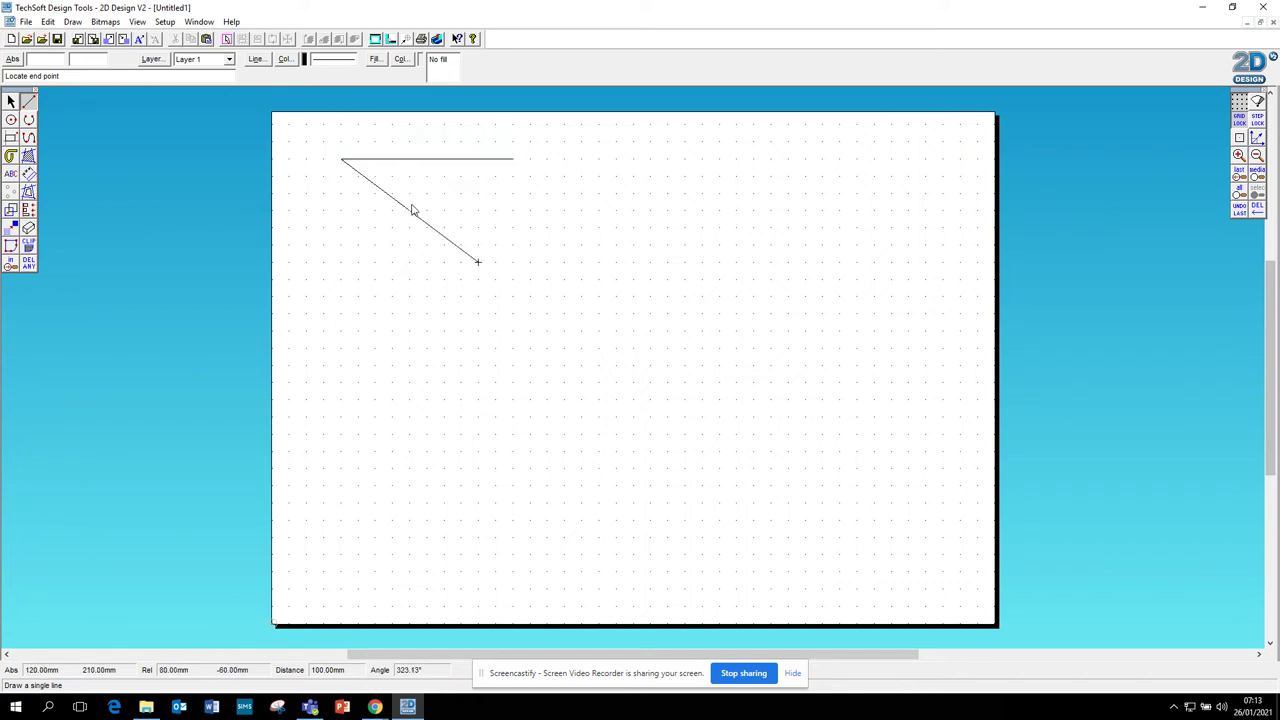
click(348, 320)
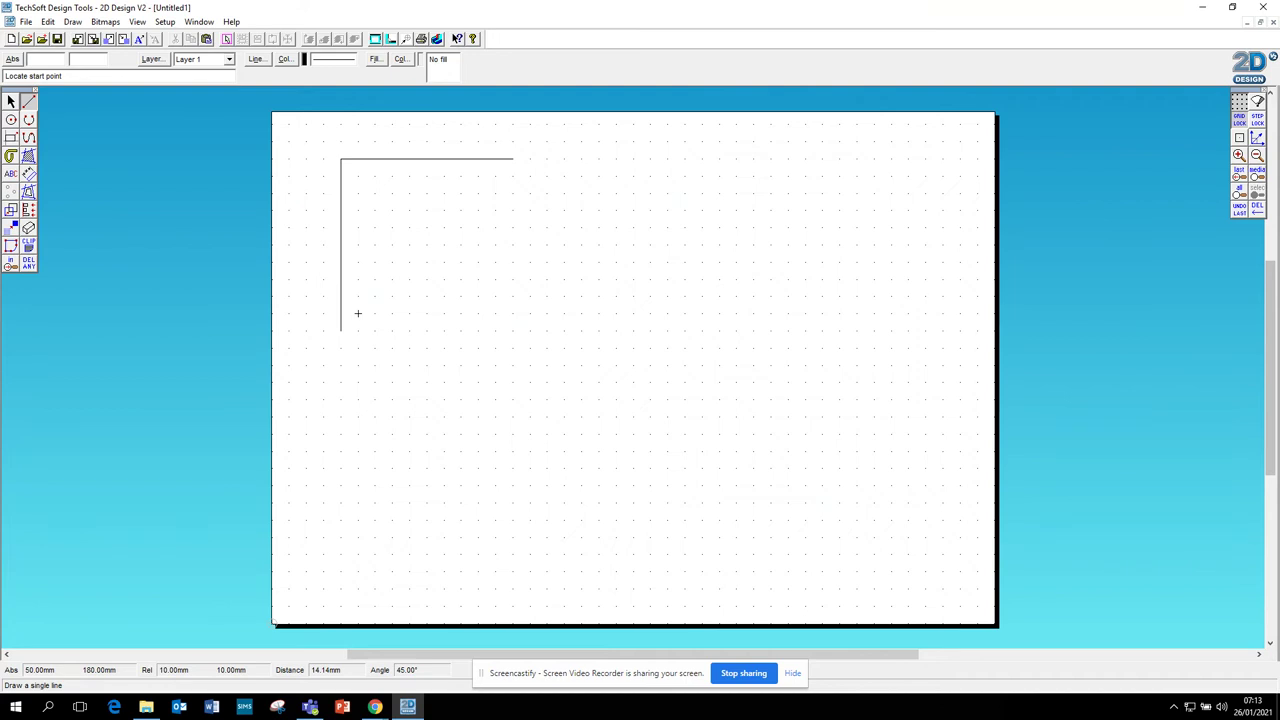
click(341, 330)
click(513, 330)
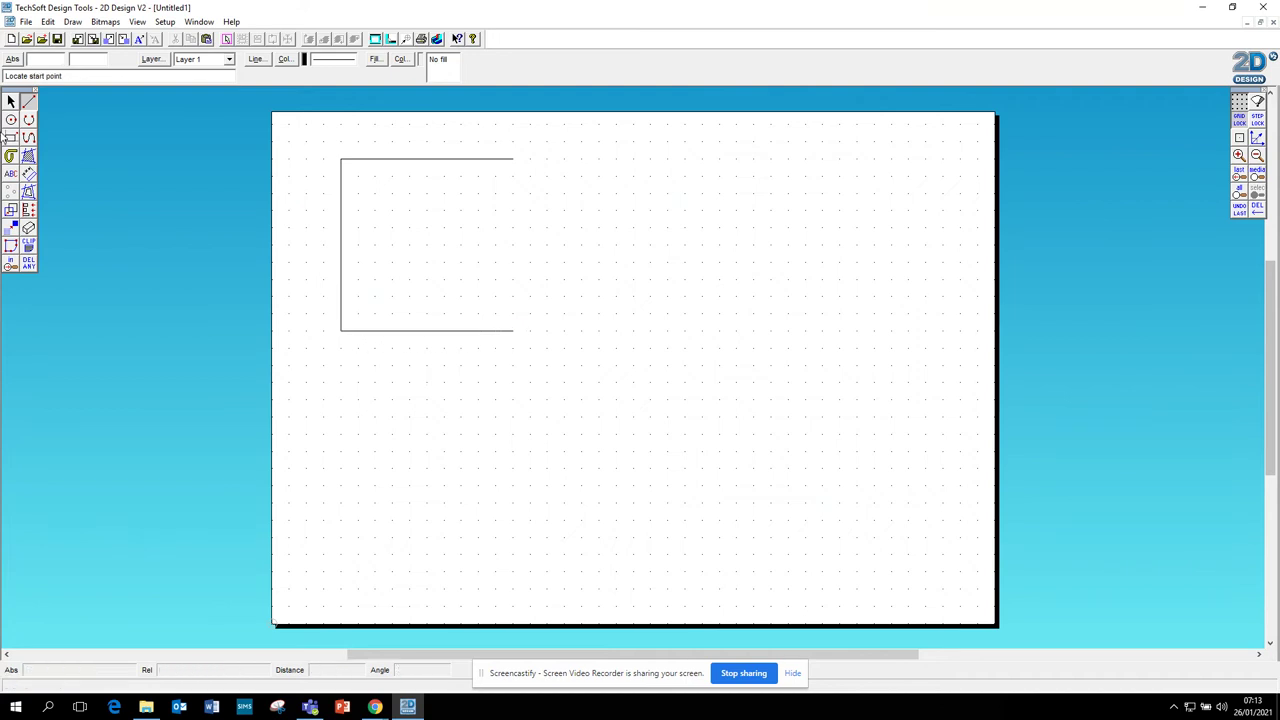
Set line length to 100 again and draw the right side, closing the square.
right_click(477, 316)
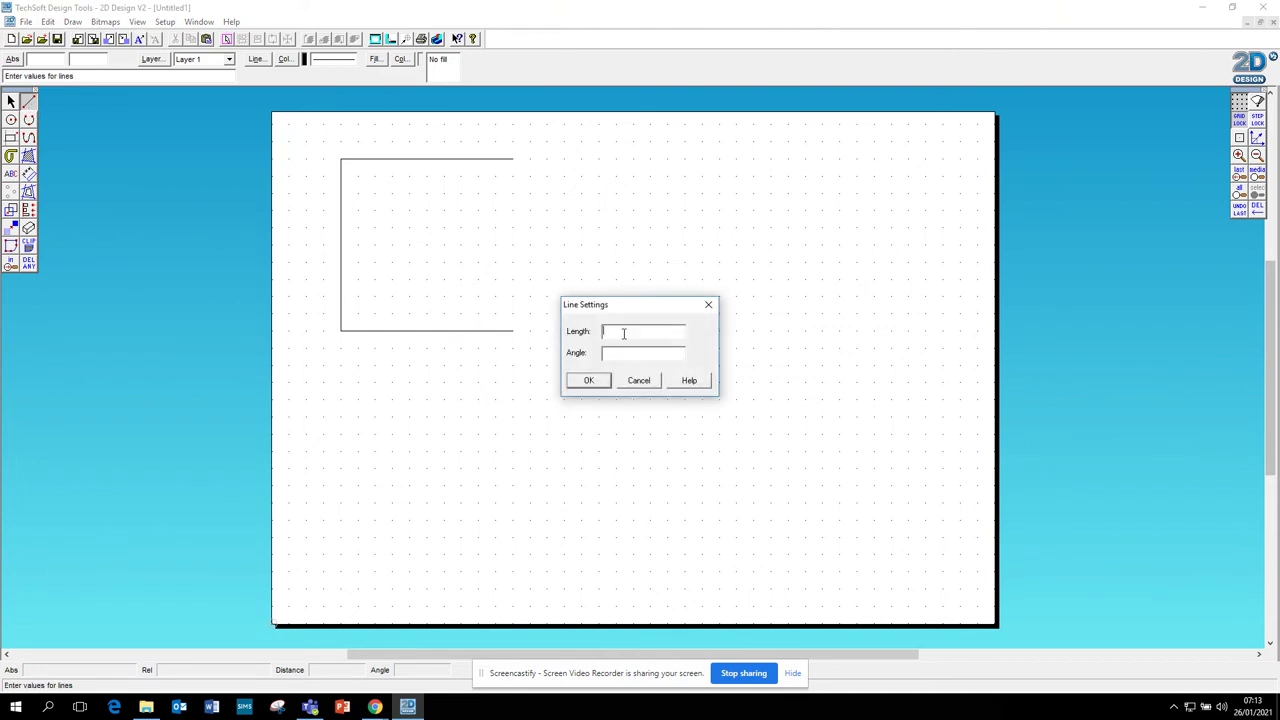
text(100)
click(589, 380)
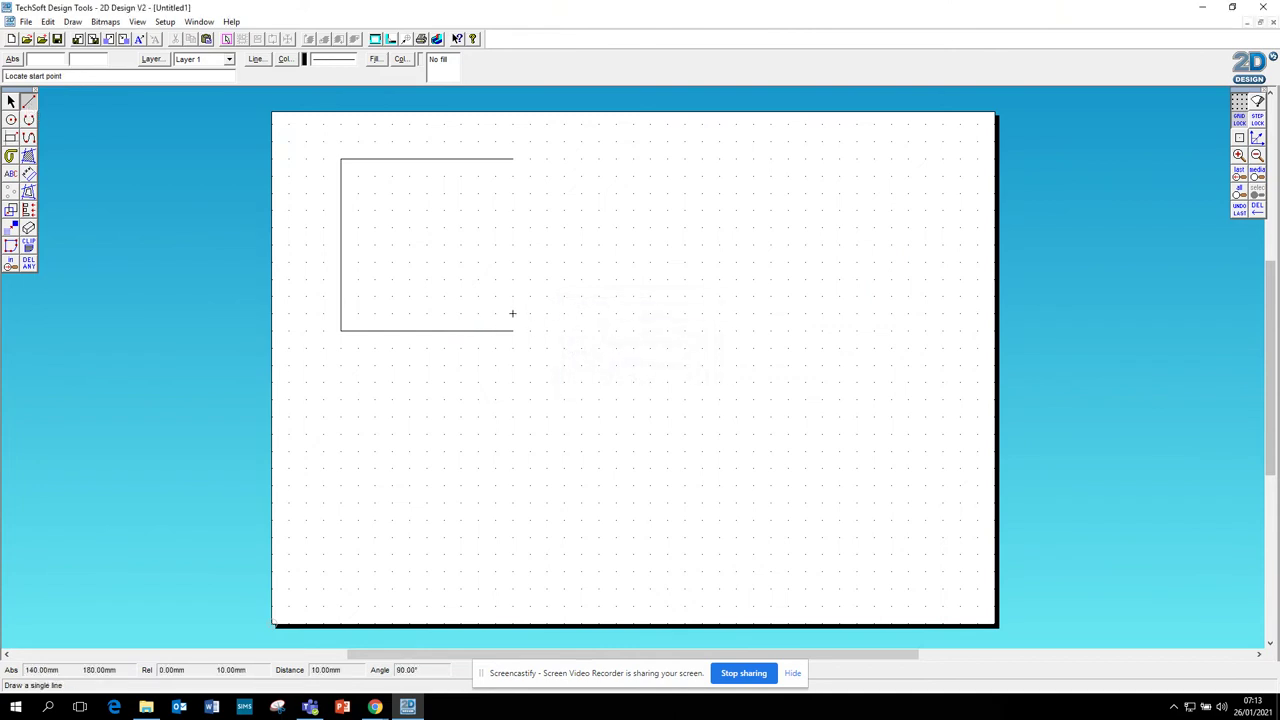
click(513, 326)
click(515, 237)
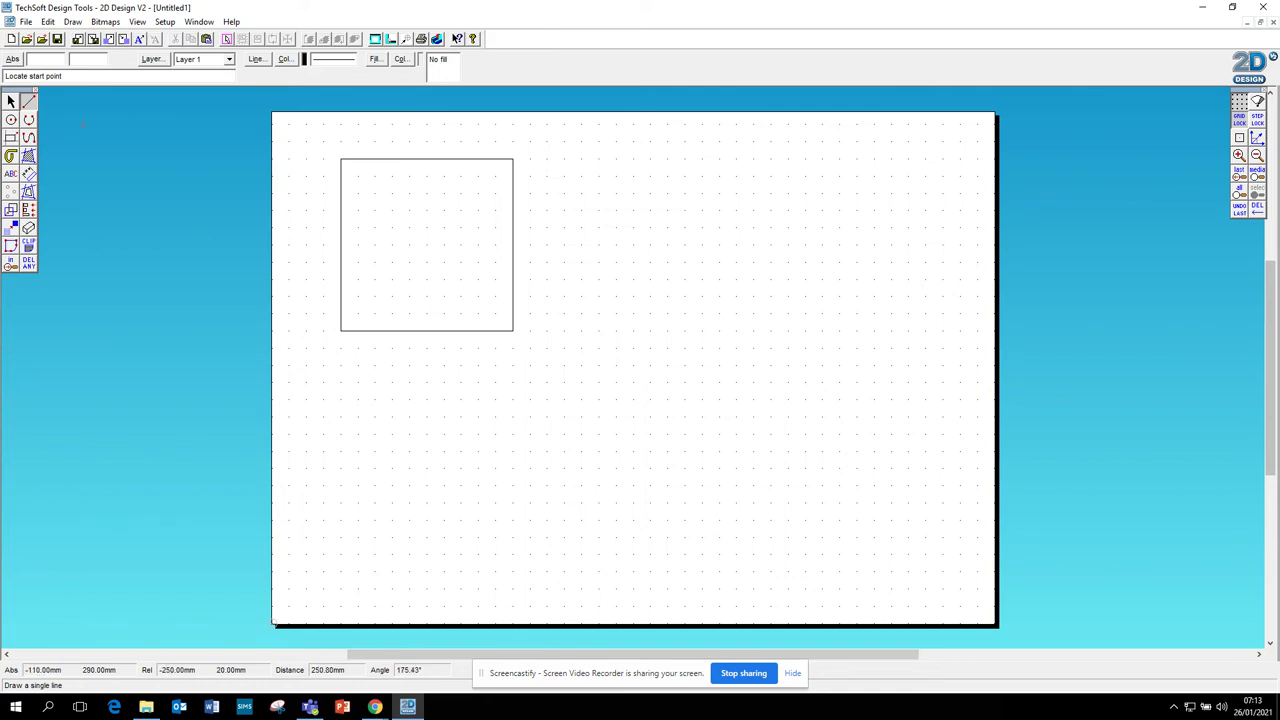
click(11, 101)
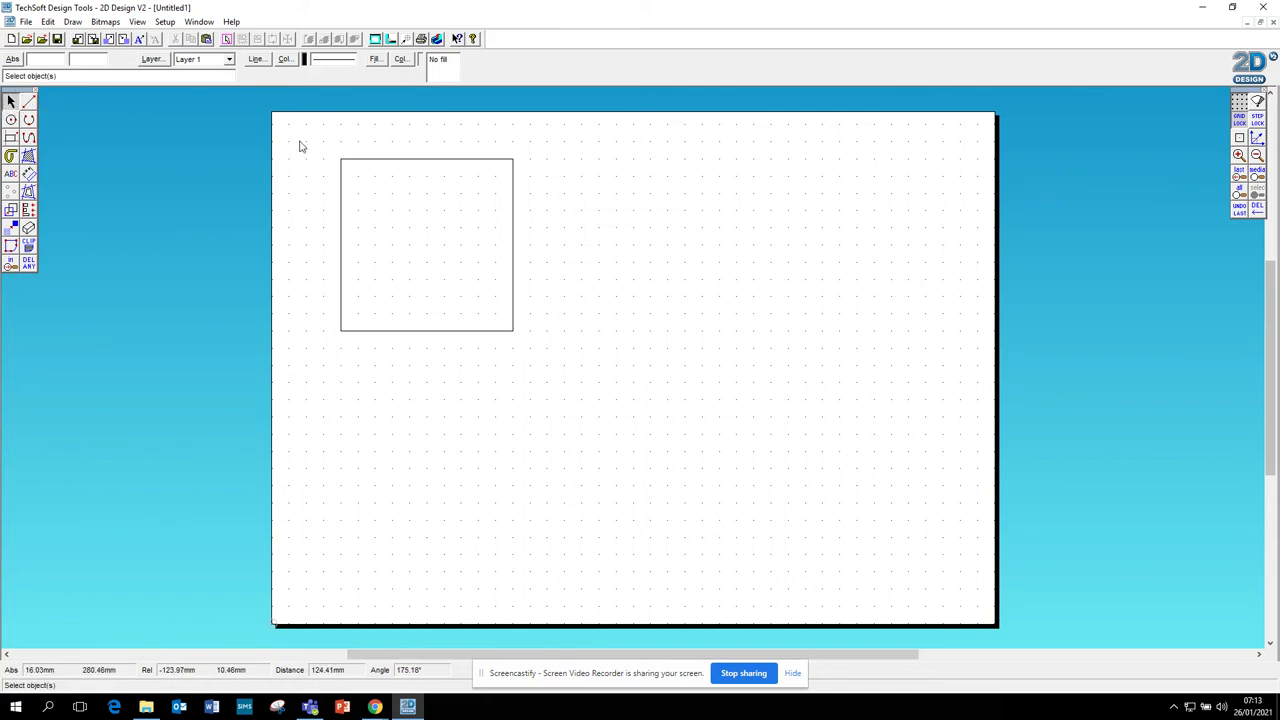
Move the square down and right toward the page centre, then deselect it.
drag(299, 141, 588, 361)
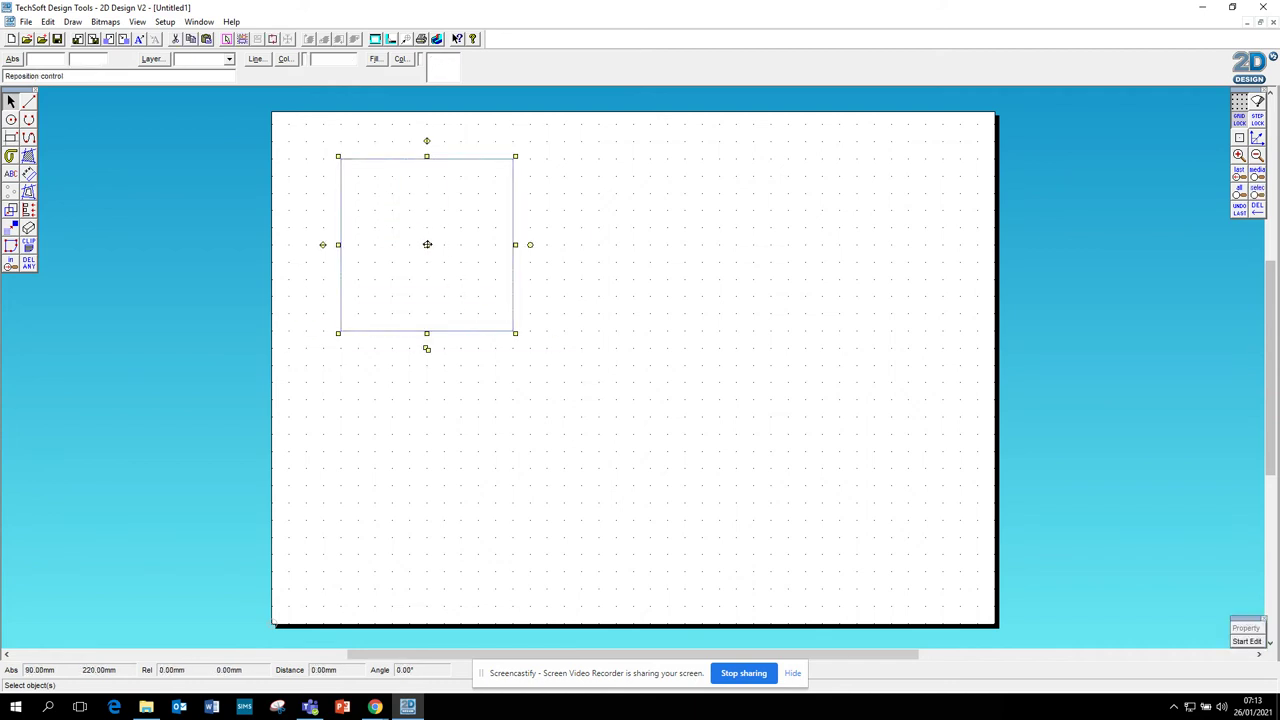
drag(425, 243, 483, 377)
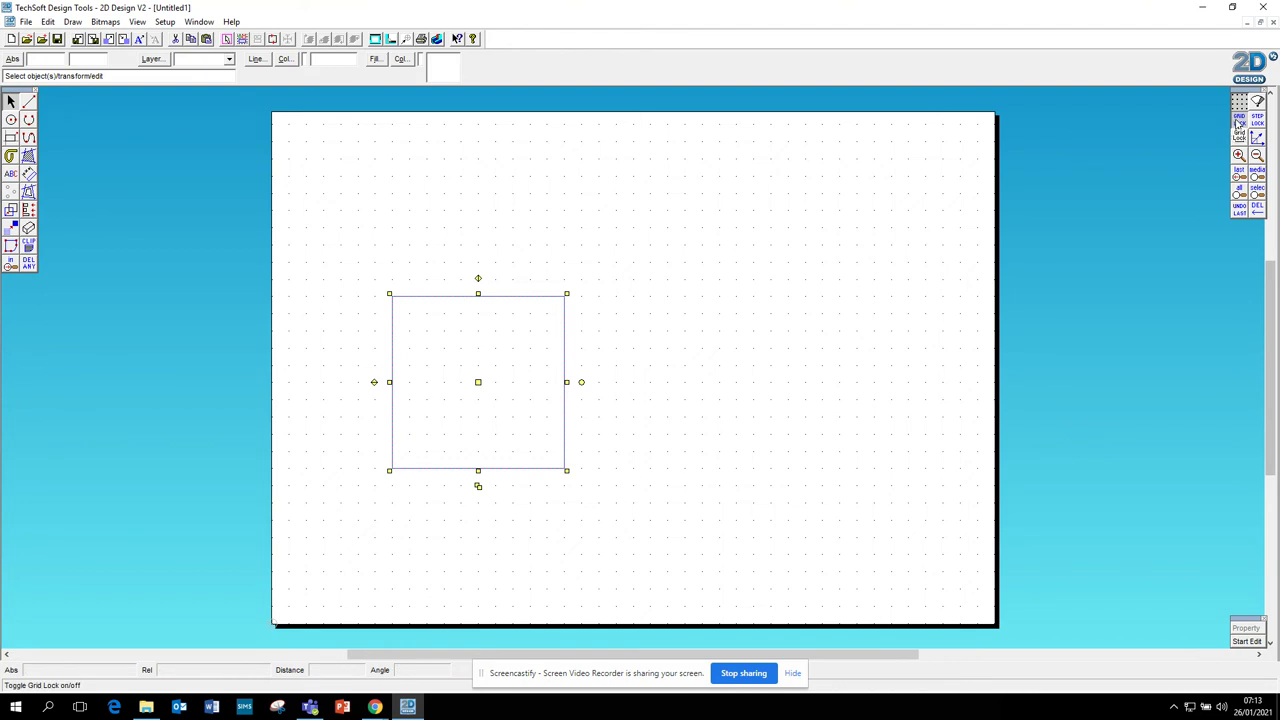
click(1135, 193)
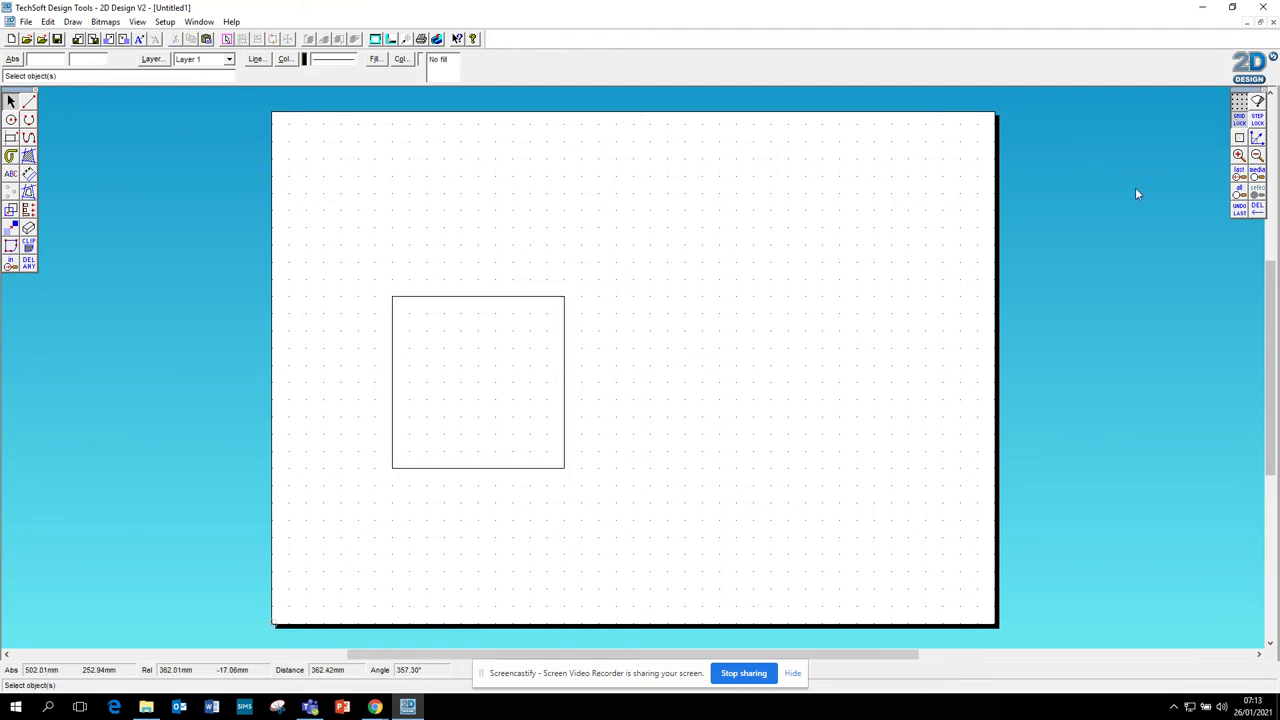
click(28, 102)
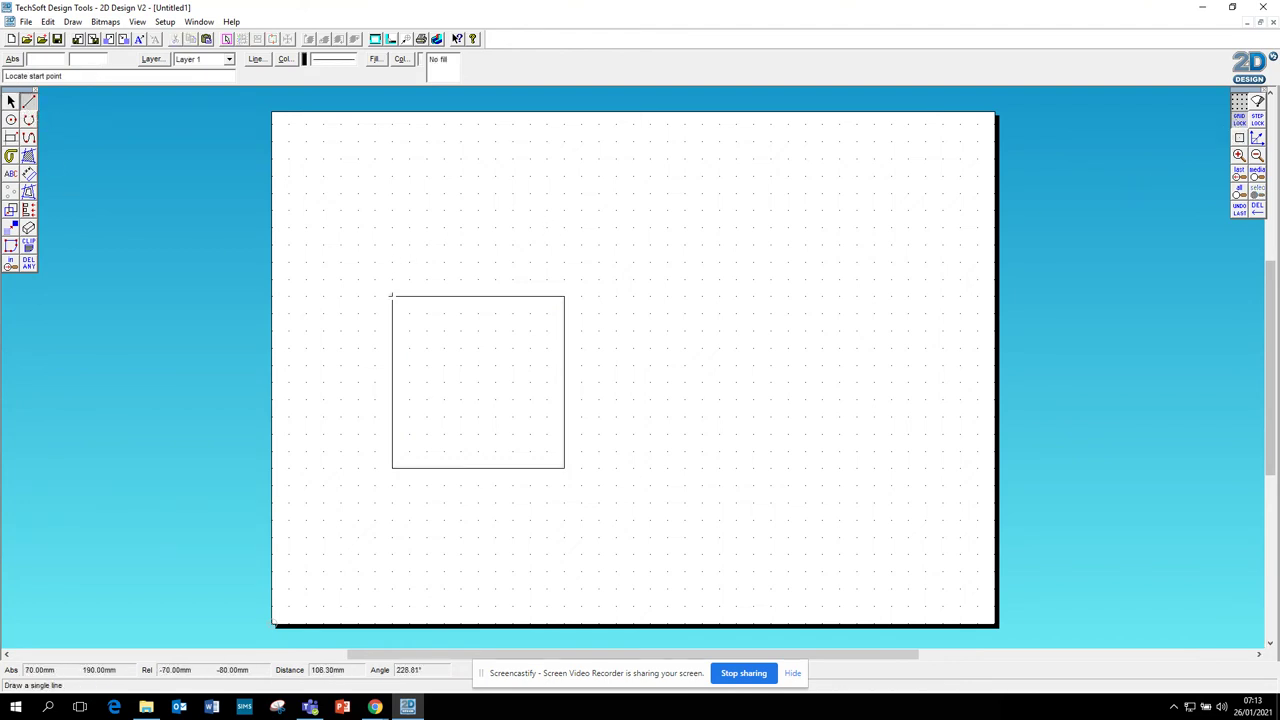
Draw a pointed roof with two lines from the square's top corners to an apex.
click(392, 296)
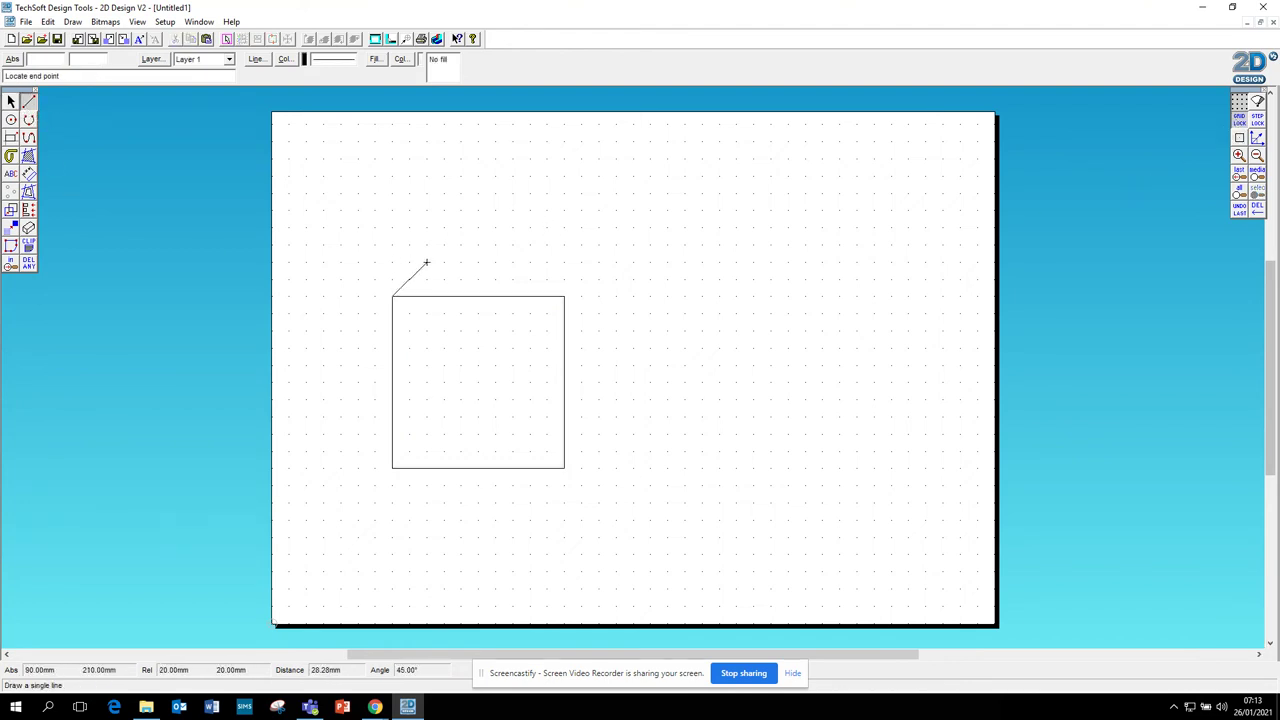
click(477, 228)
click(477, 228)
click(564, 296)
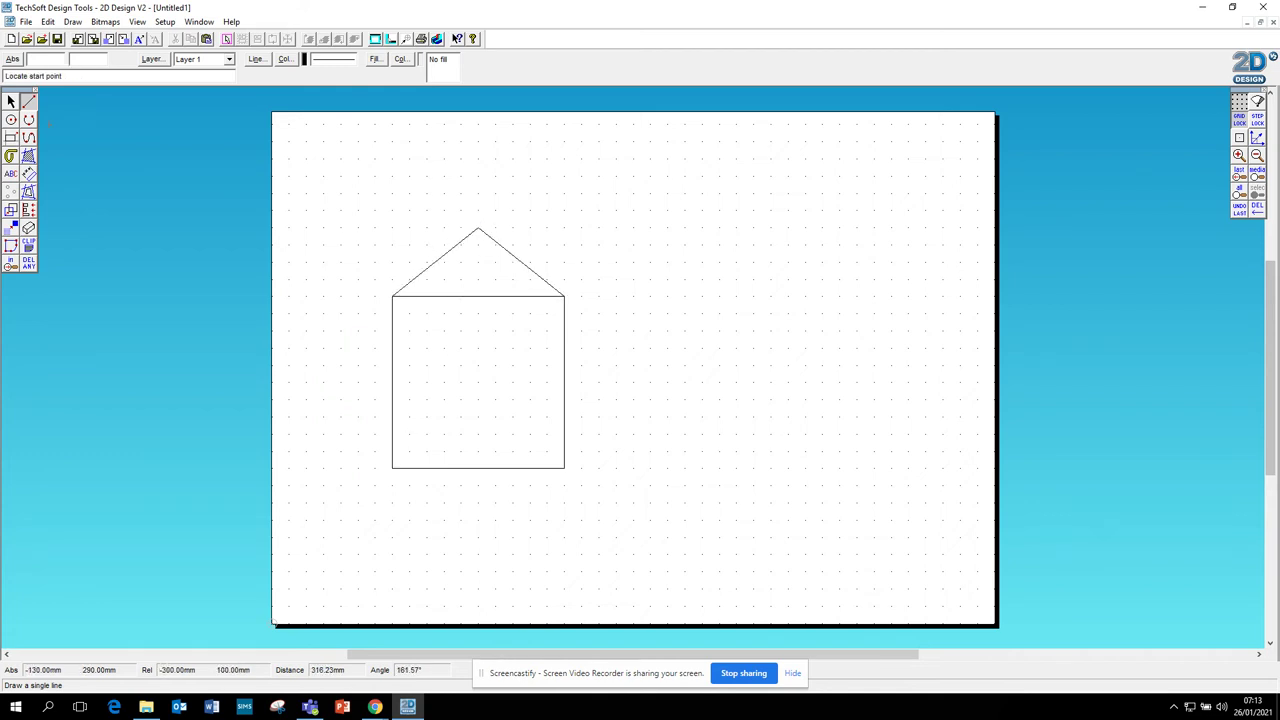
Draw rectangles for two square upper windows, a tall lower-left window and a bottom-right door.
click(10, 138)
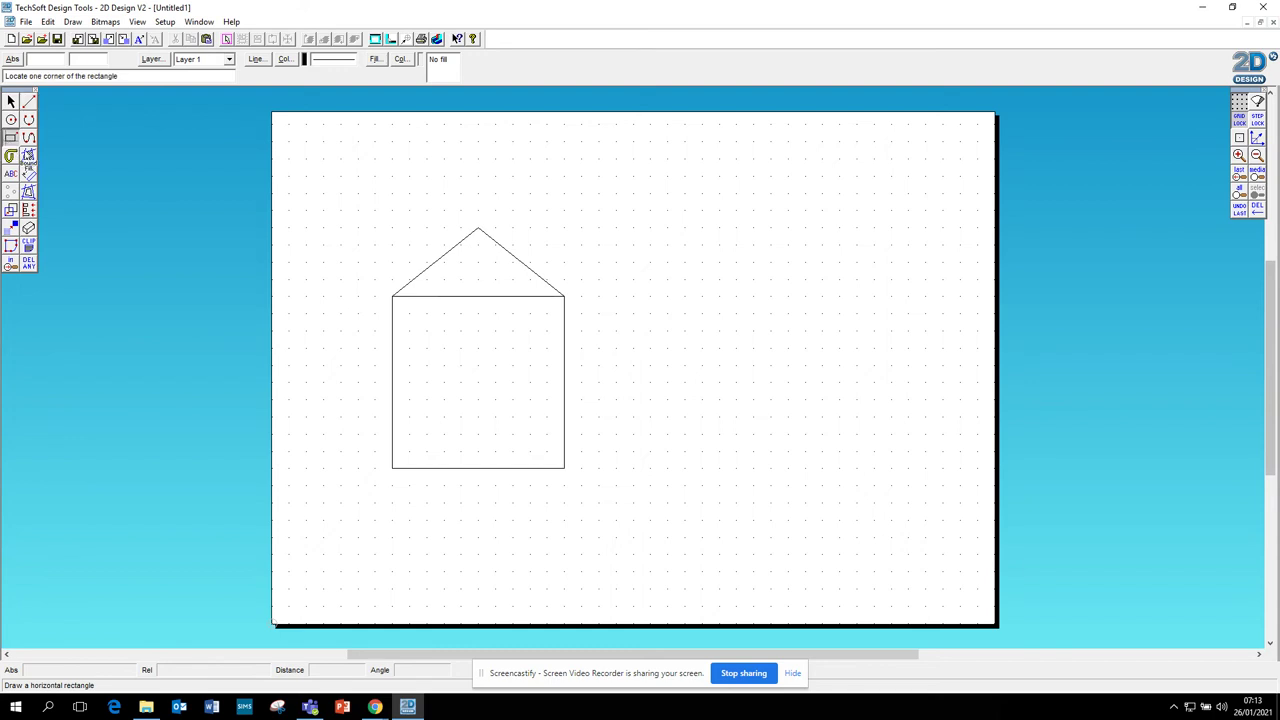
click(409, 330)
click(444, 365)
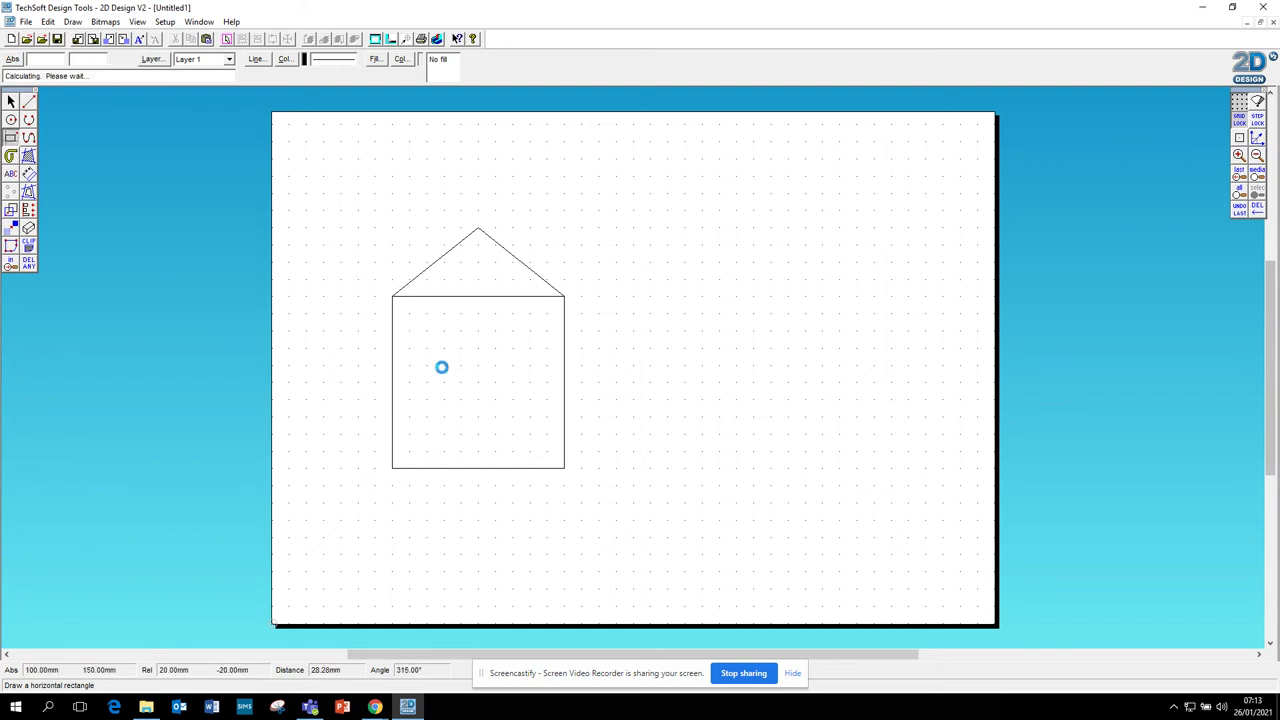
click(512, 330)
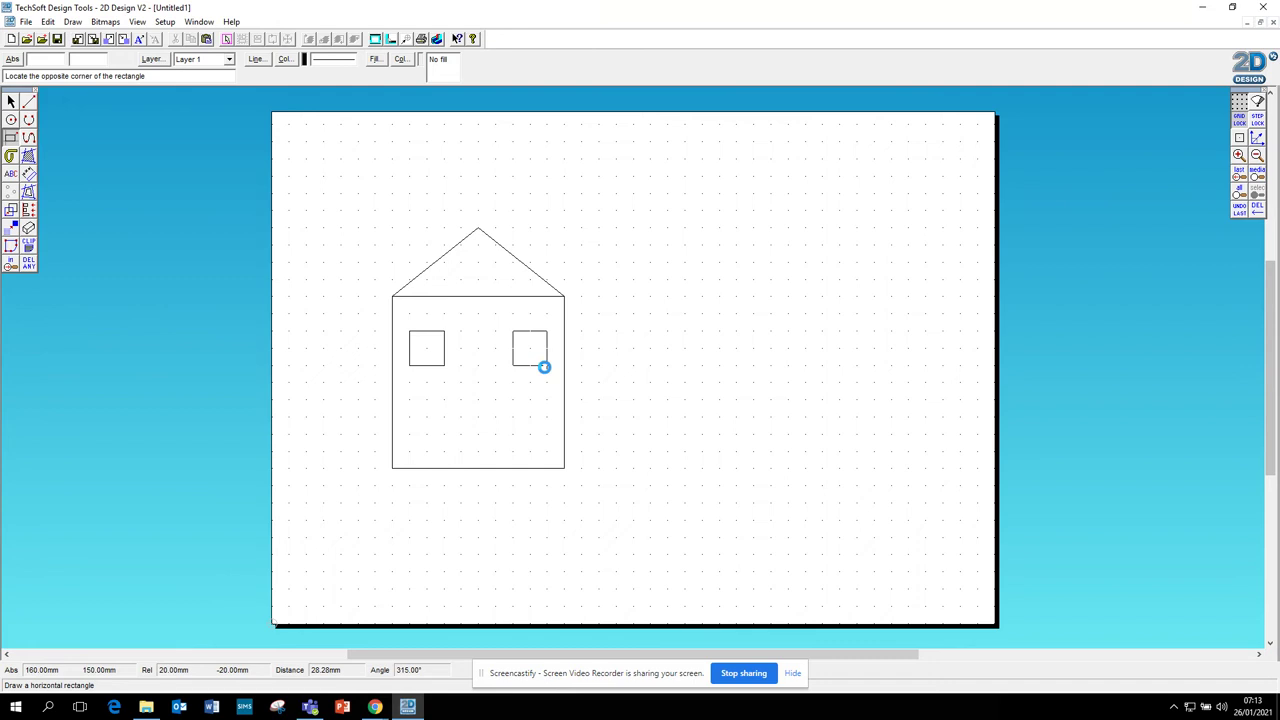
click(547, 365)
click(409, 399)
click(445, 452)
click(495, 399)
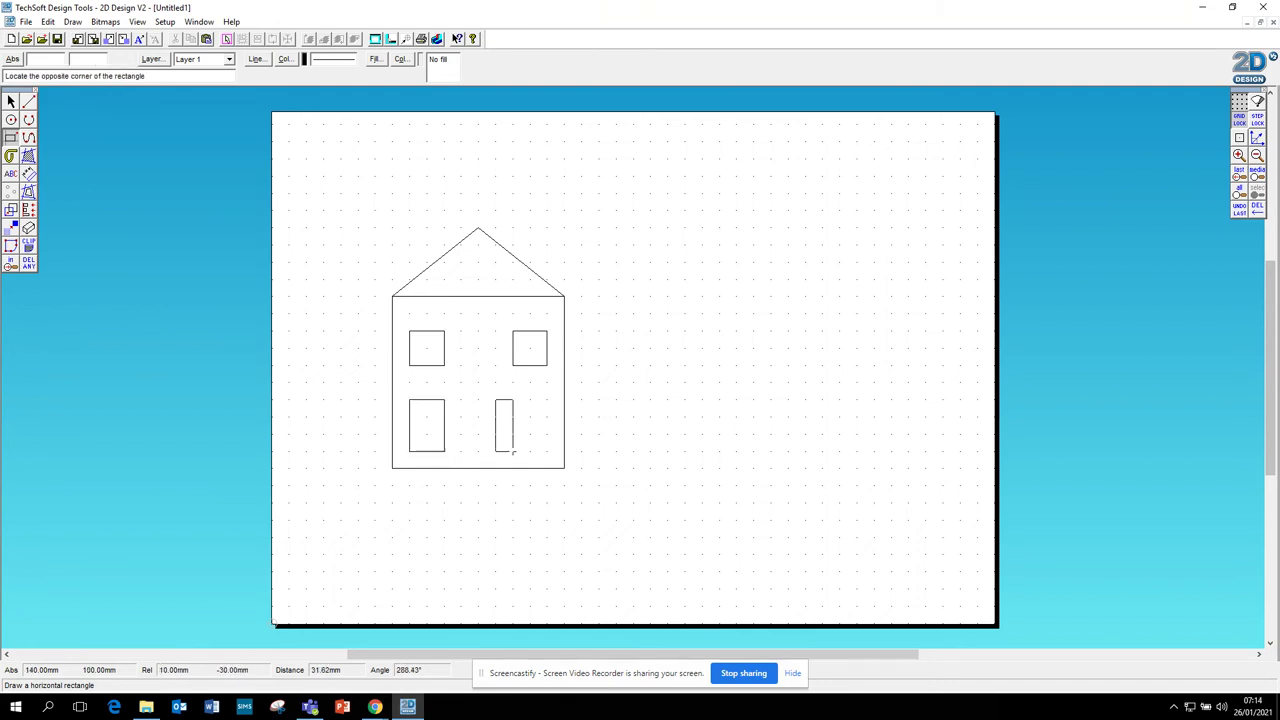
click(530, 468)
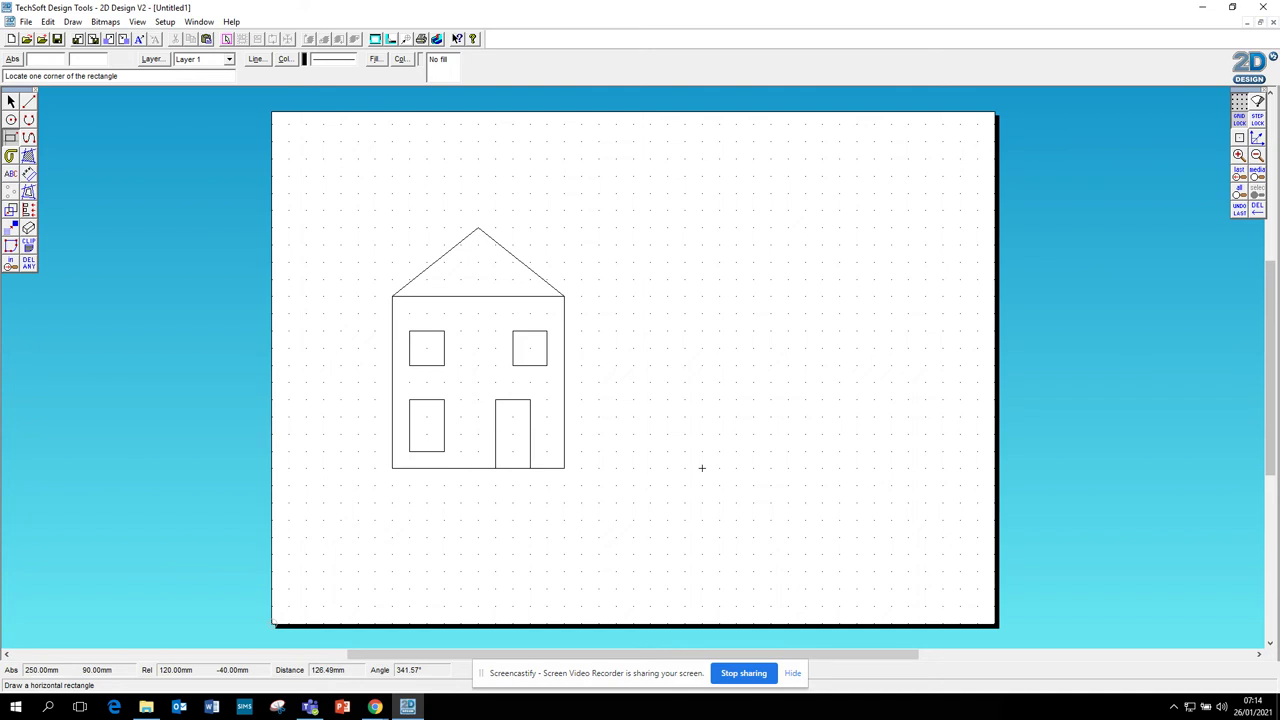
Draw a chimney with side and top lines on the right roof slope, then delete its left line.
click(28, 102)
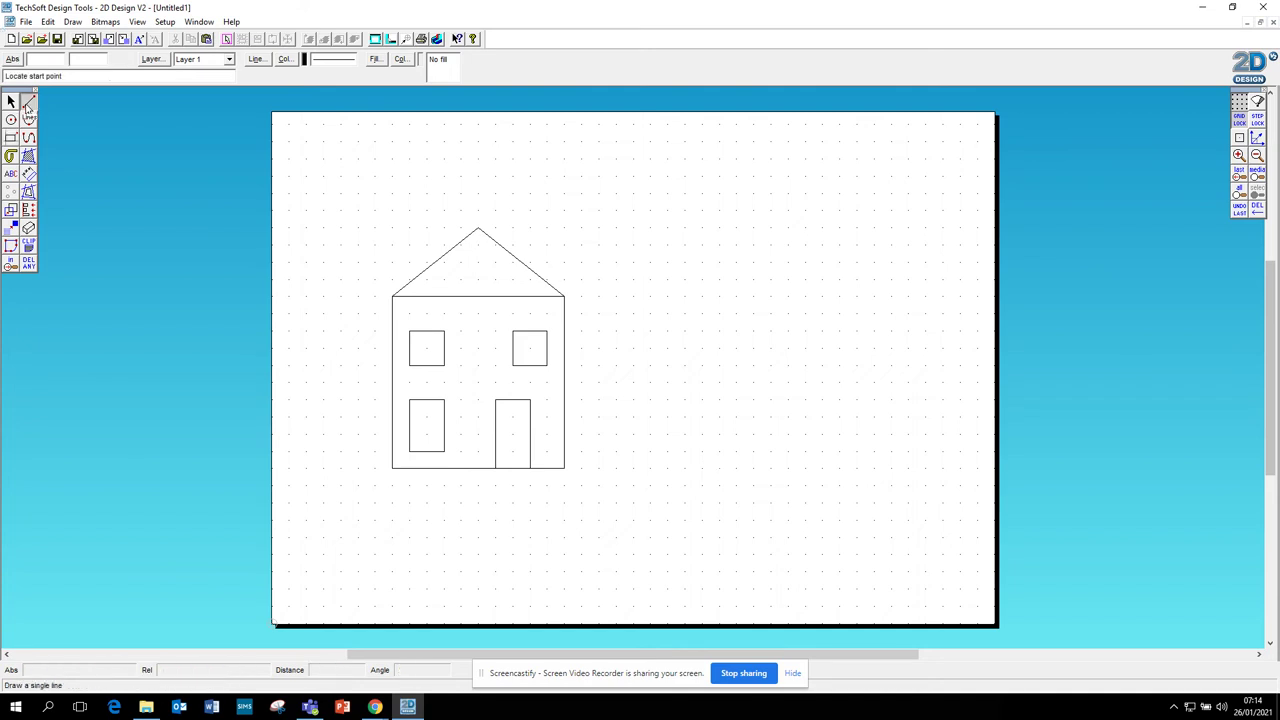
click(512, 244)
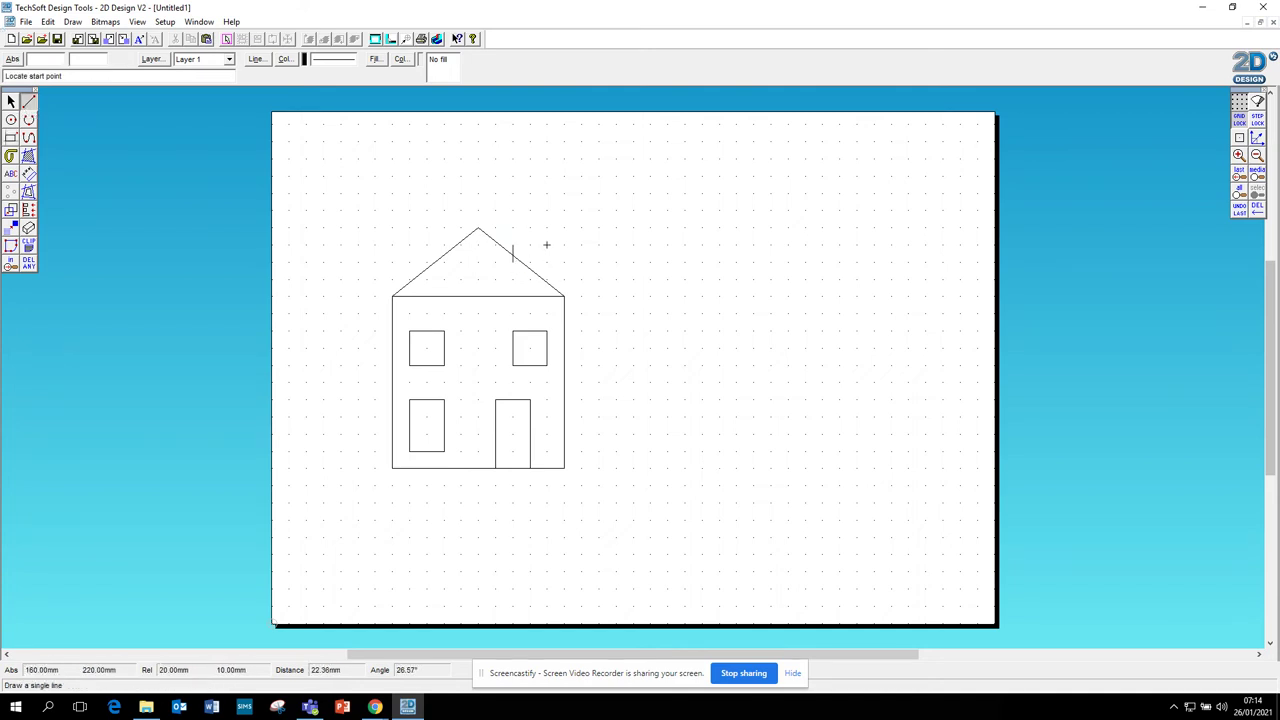
click(530, 280)
click(512, 244)
click(531, 244)
click(28, 263)
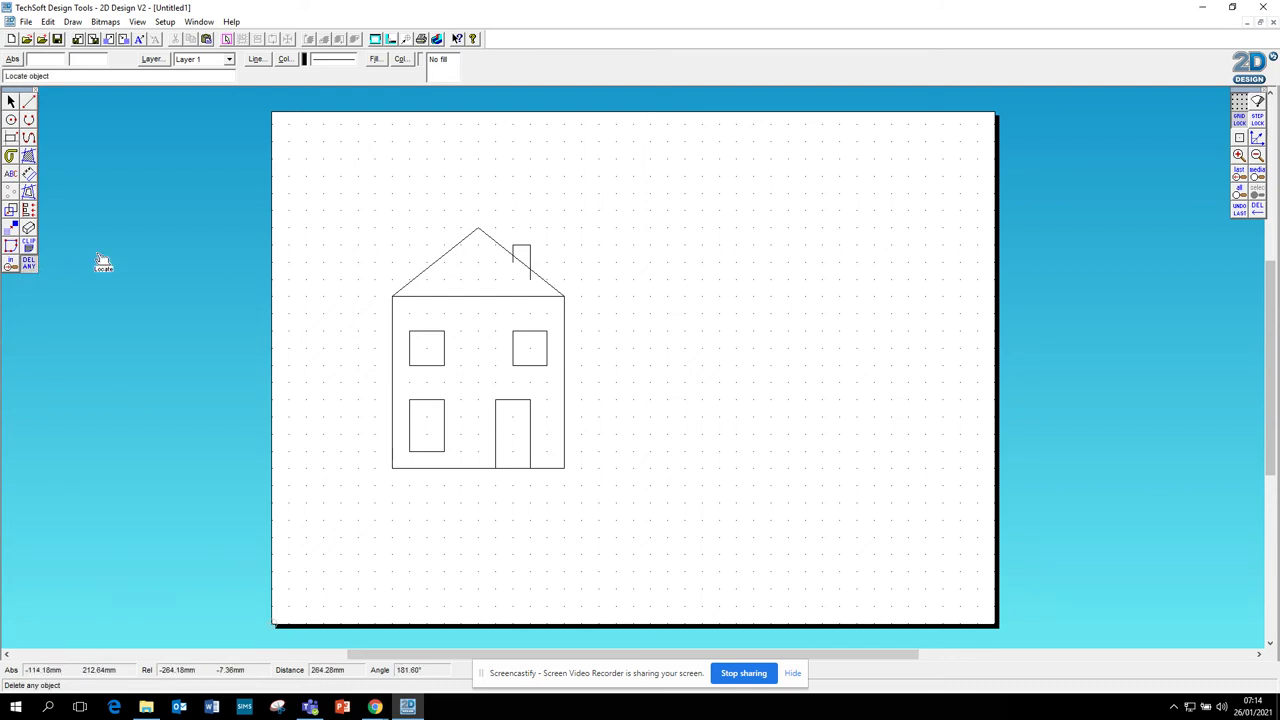
click(512, 262)
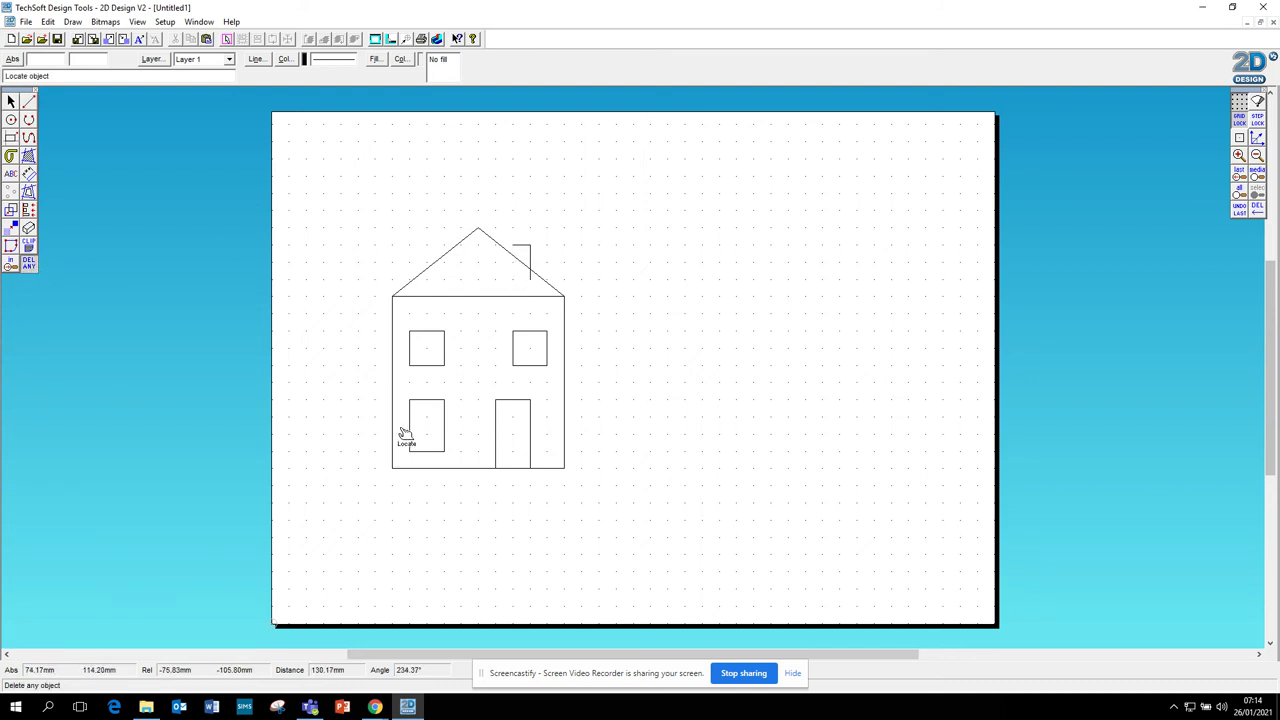
Undo the deletion from the Edit menu to restore the chimney's left side line.
click(48, 22)
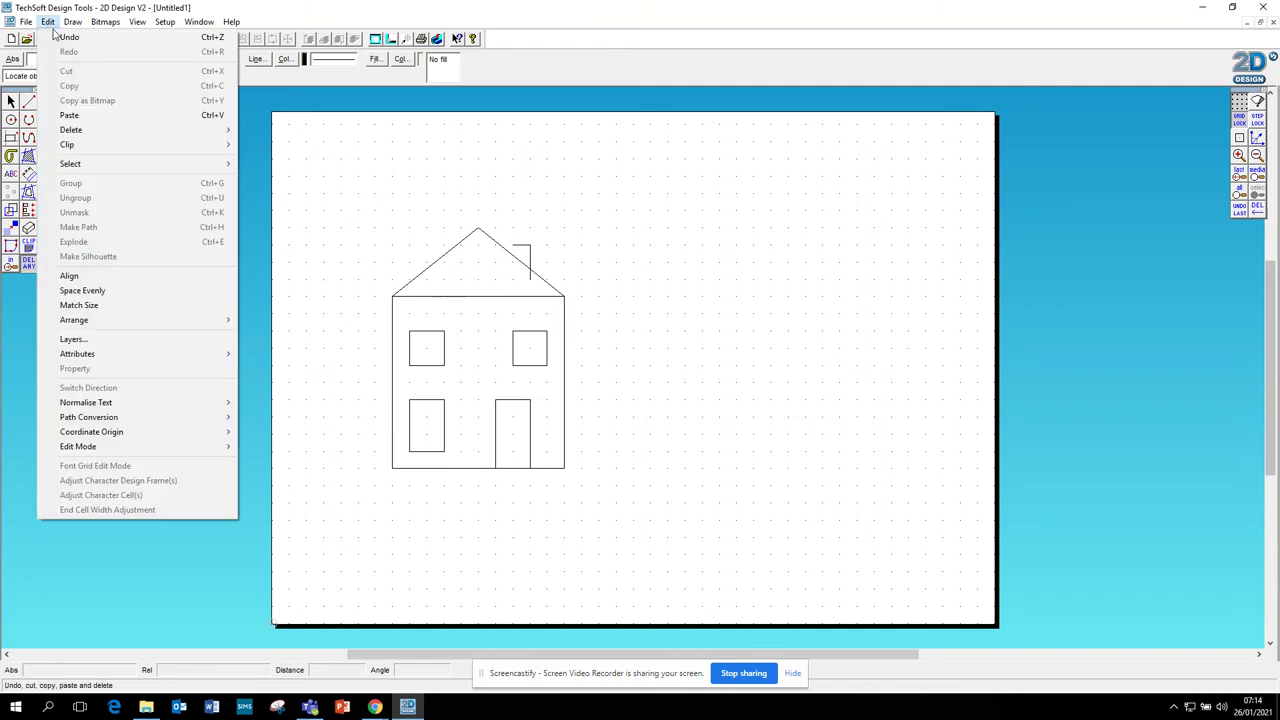
click(62, 37)
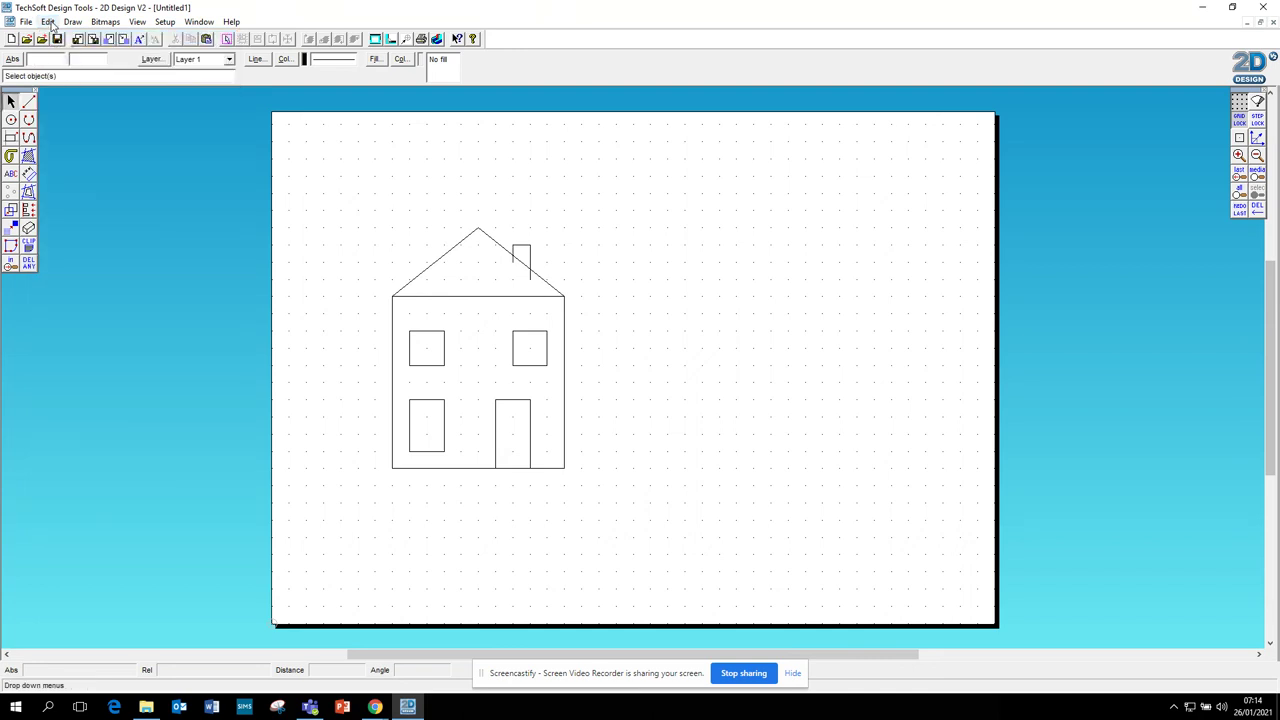
click(50, 23)
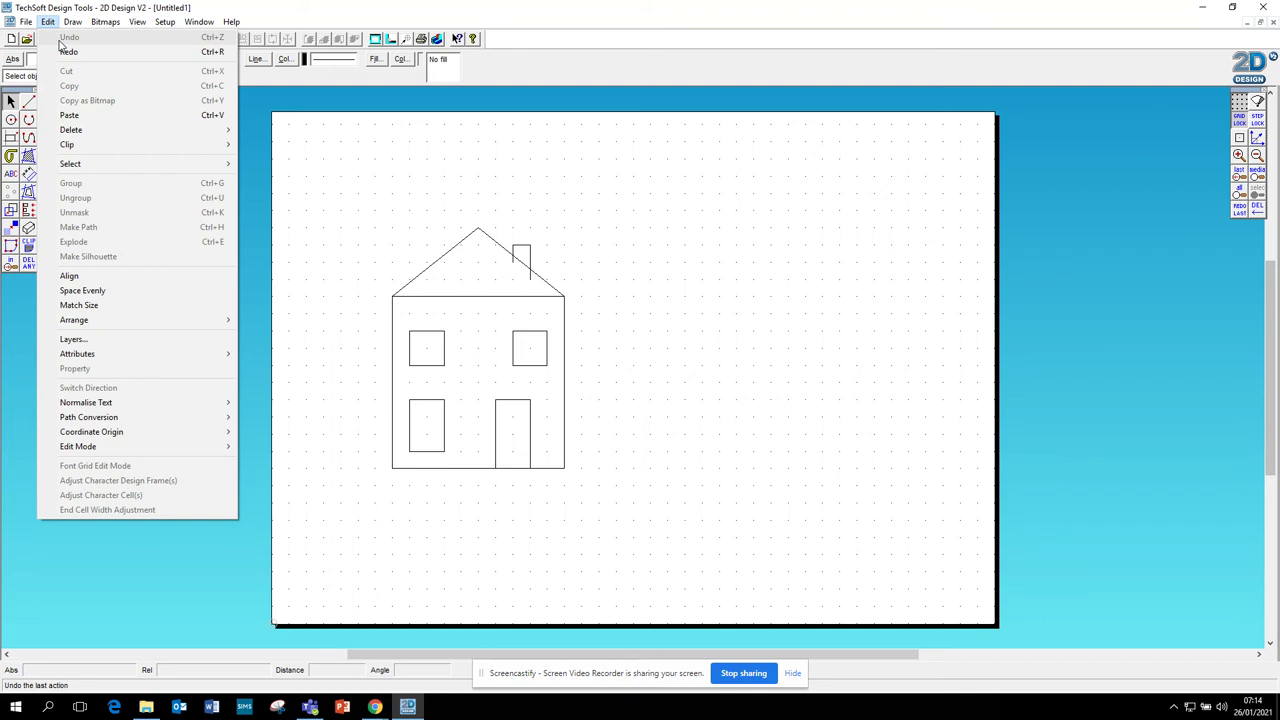
click(11, 354)
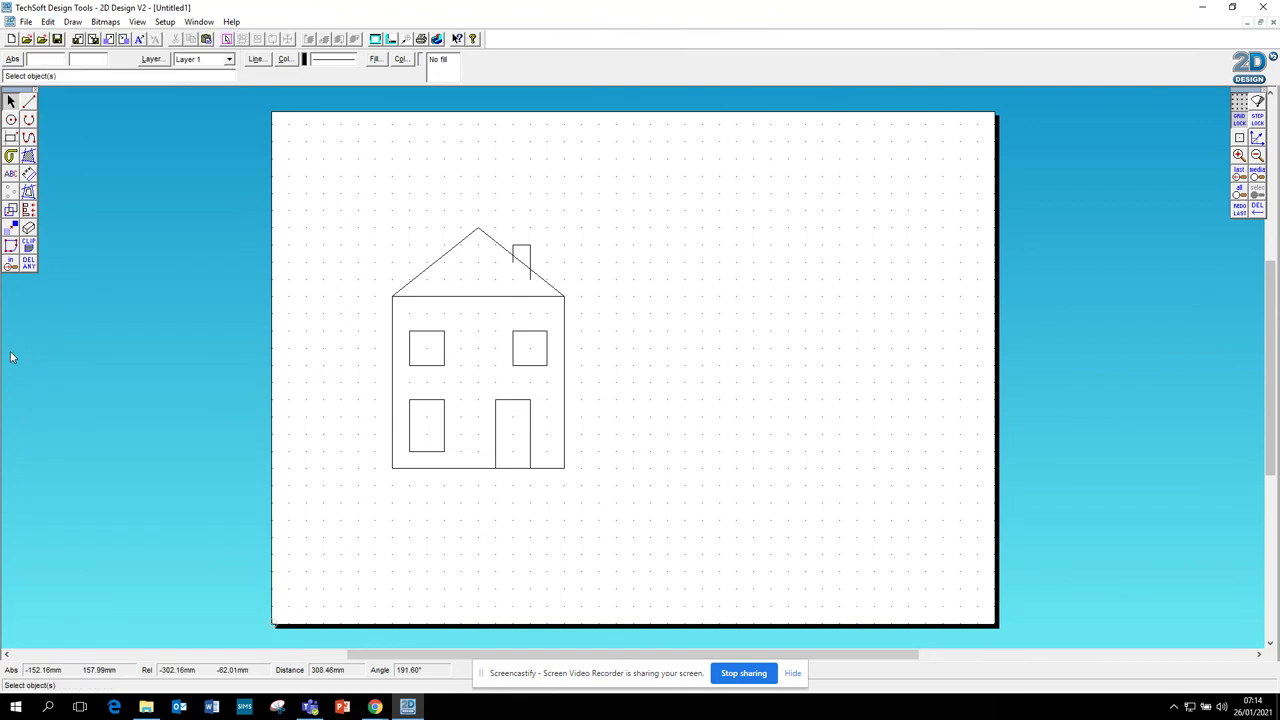
Trim the chimney's stray segment at the roof line using the delete-part-between-intersections tool.
click(60, 338)
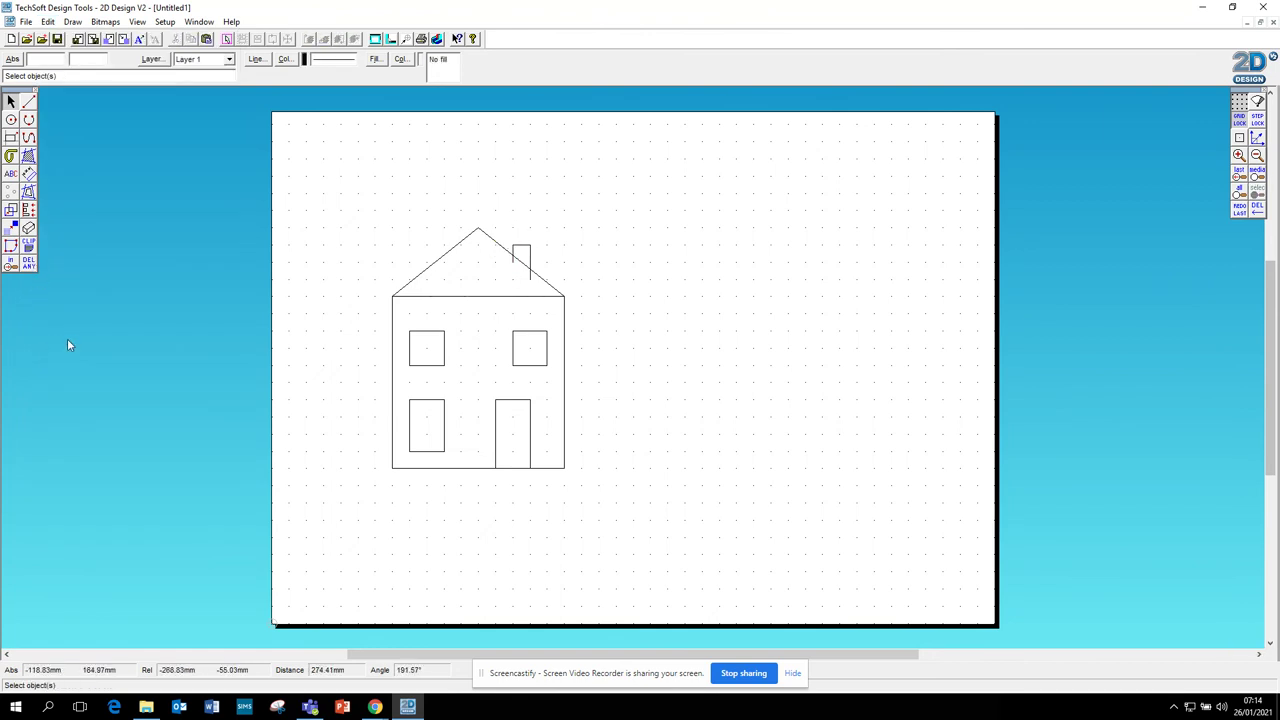
click(30, 274)
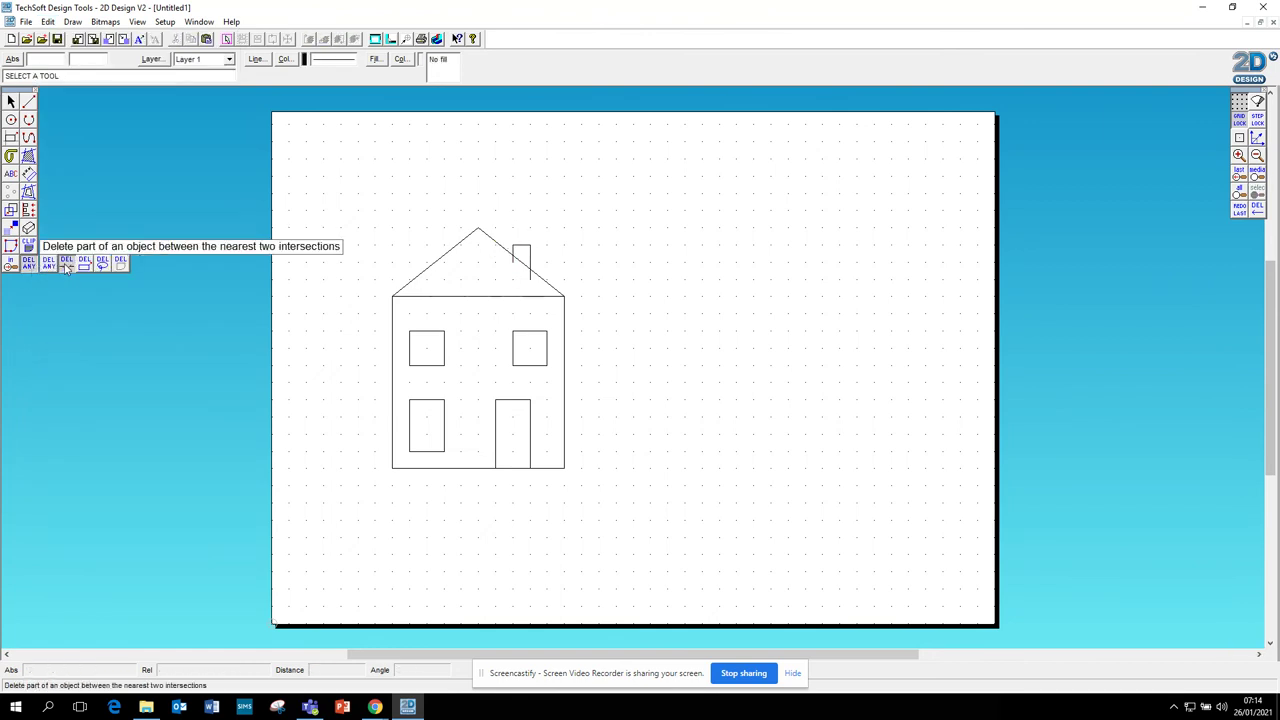
click(67, 264)
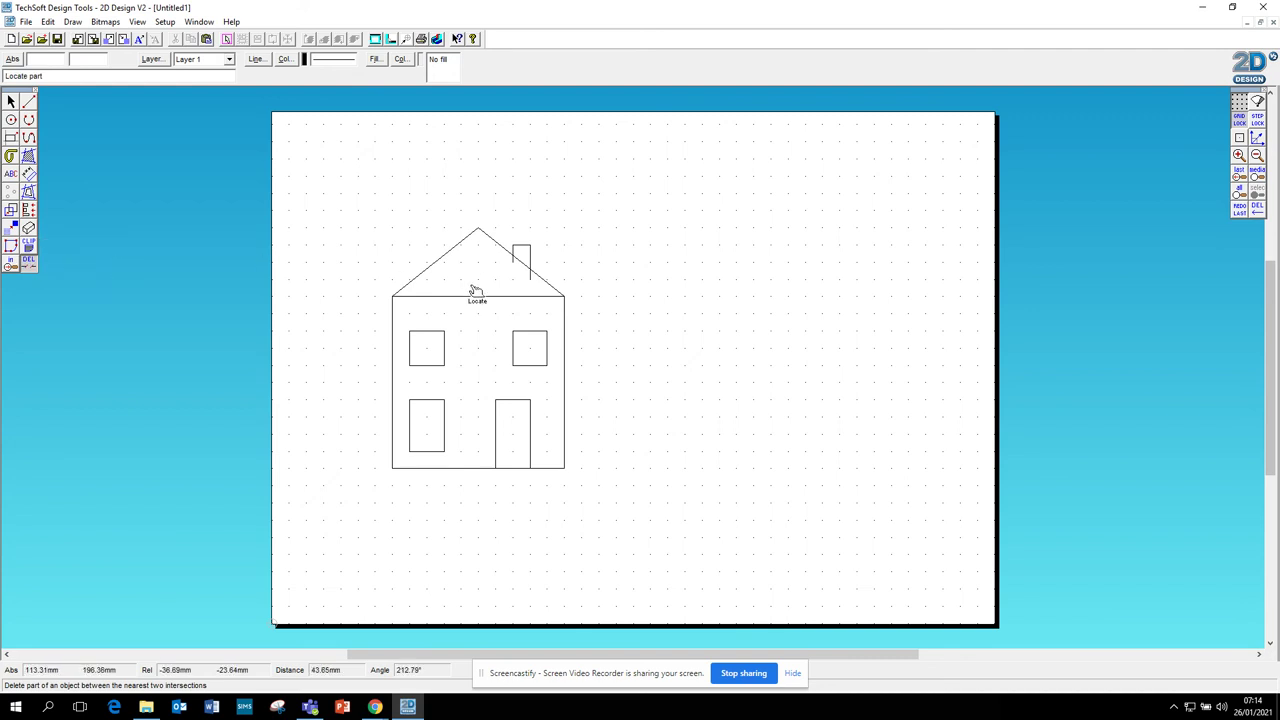
click(530, 280)
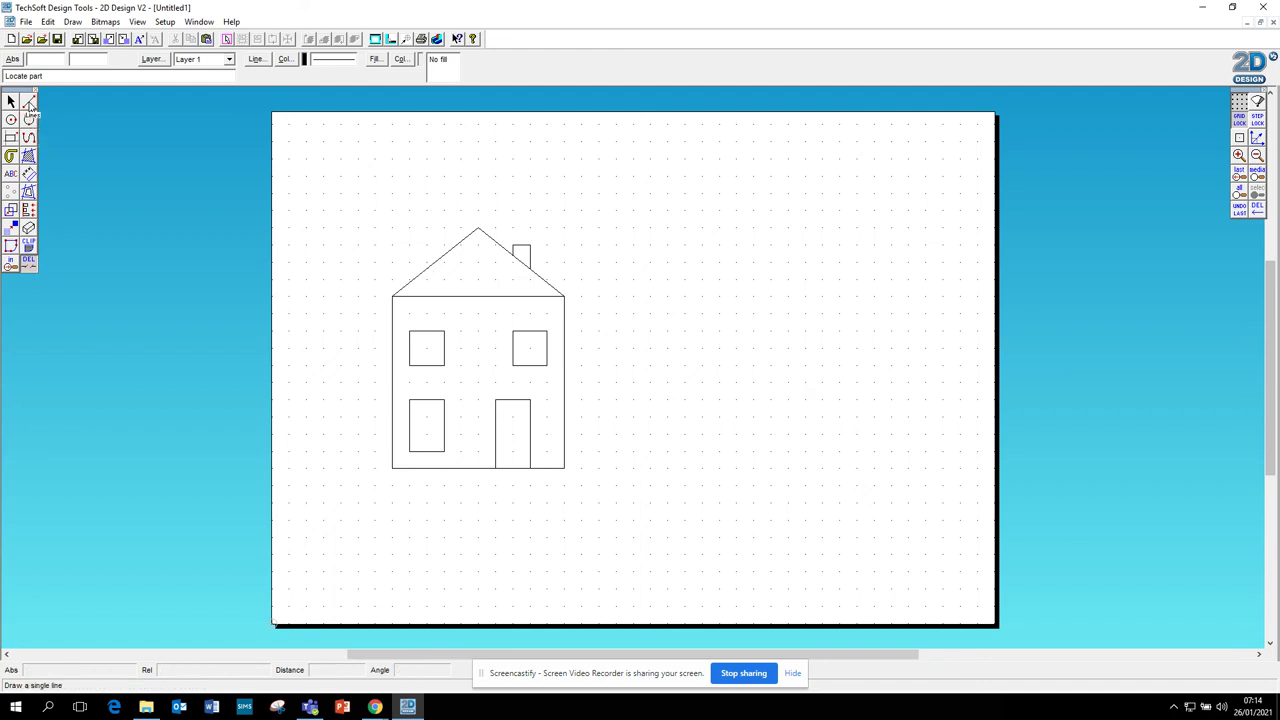
click(29, 103)
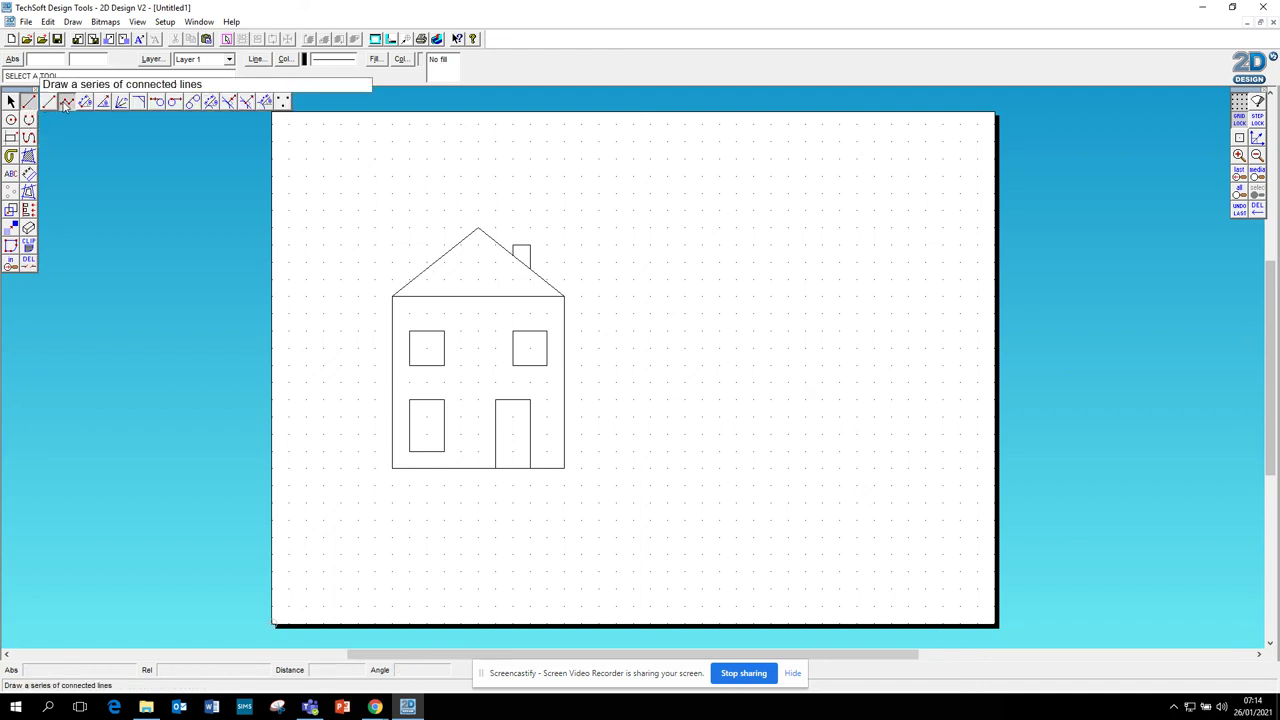
Choose the single line tool from the line-drawing flyout.
click(48, 103)
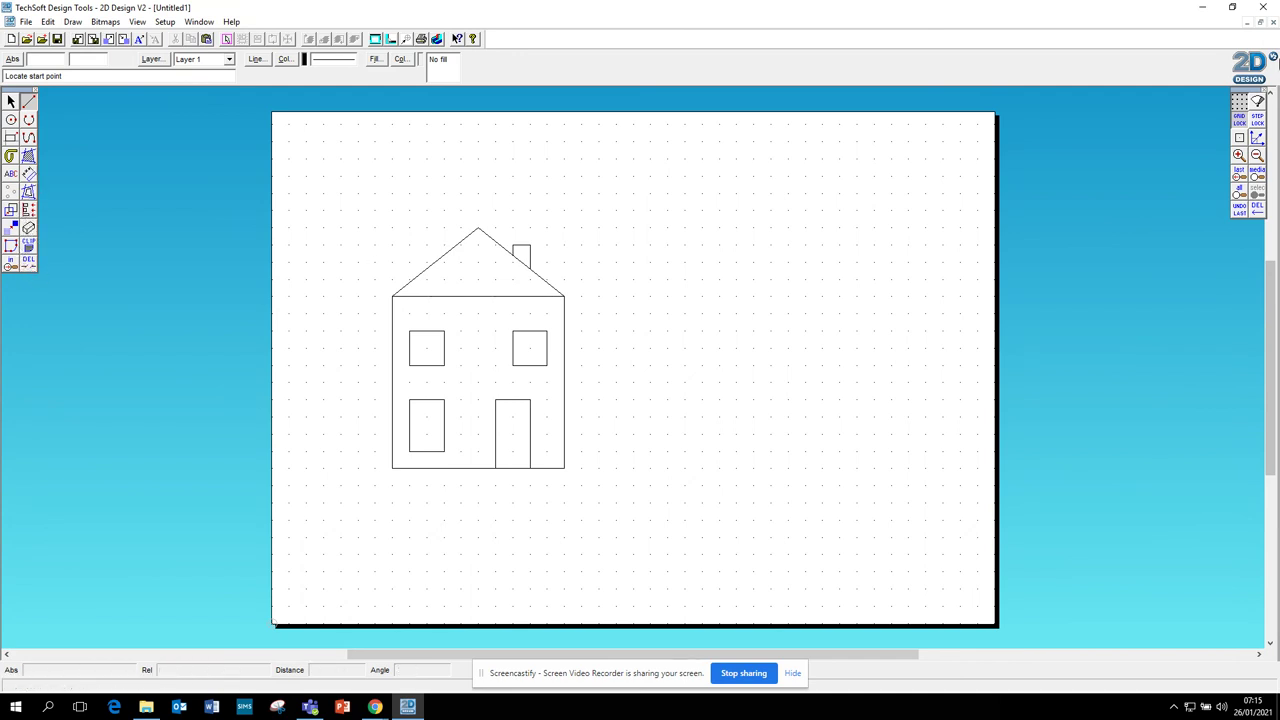
click(1241, 157)
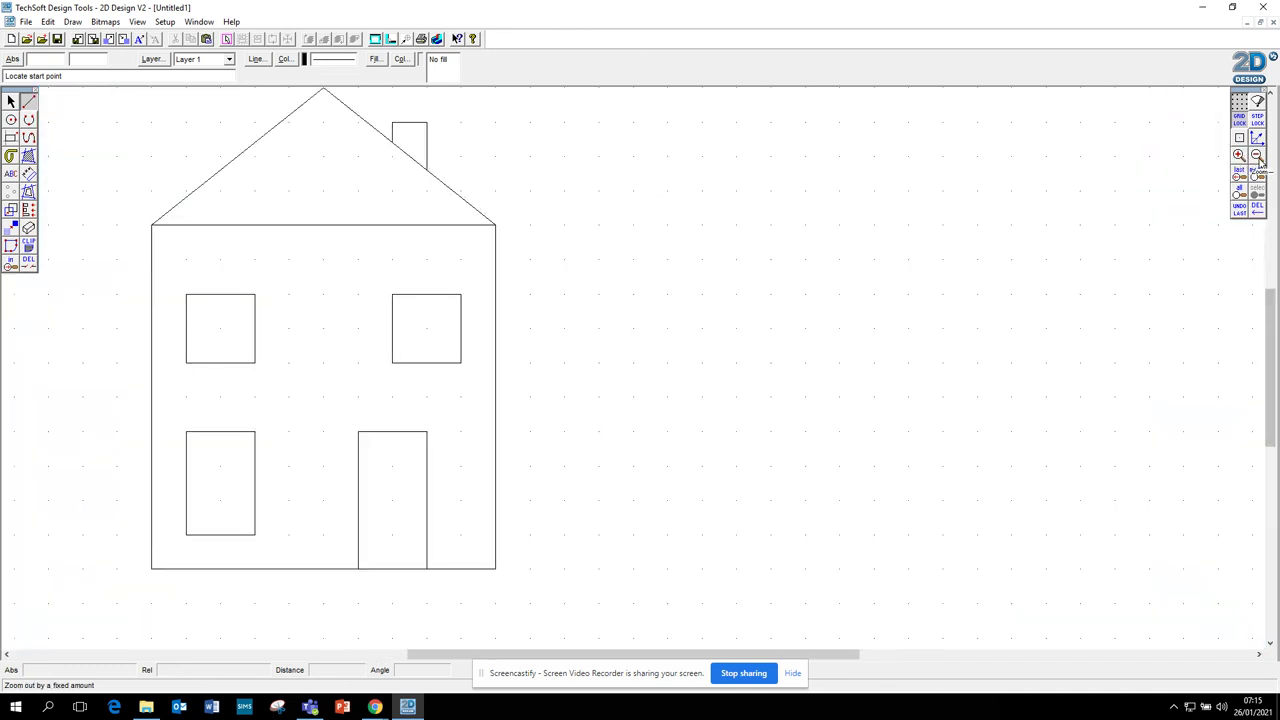
click(1257, 157)
click(1258, 158)
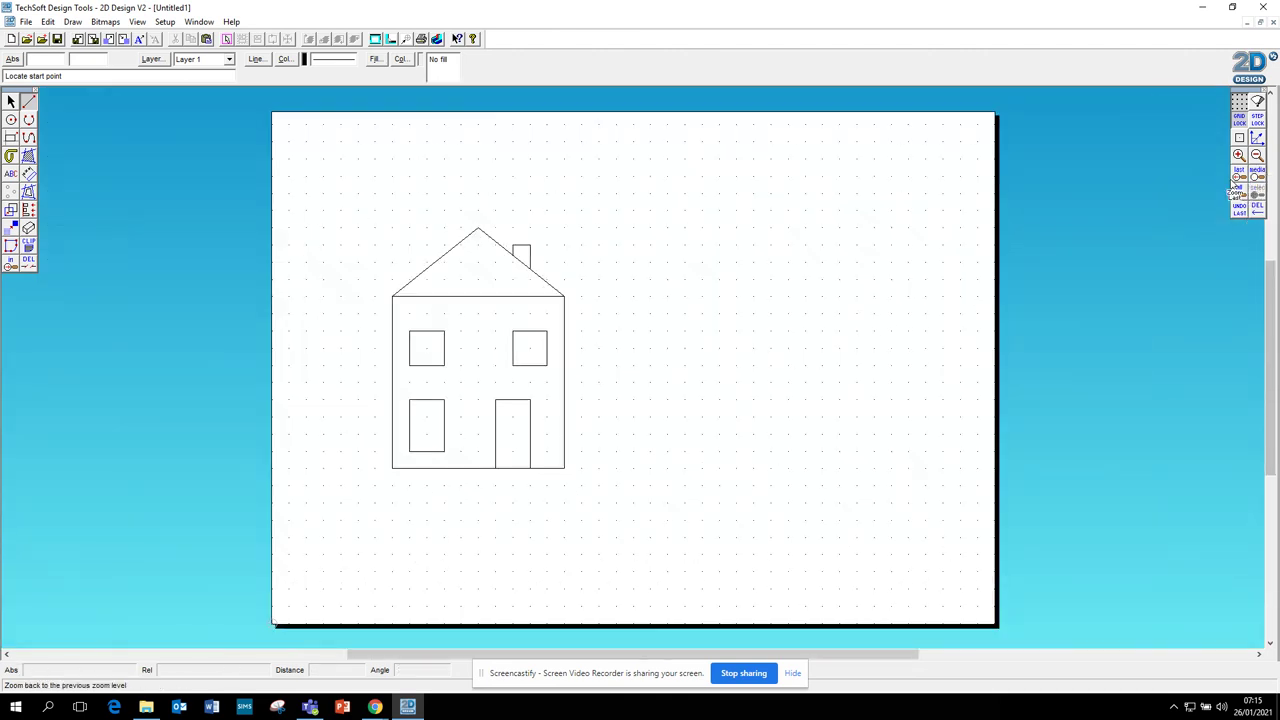